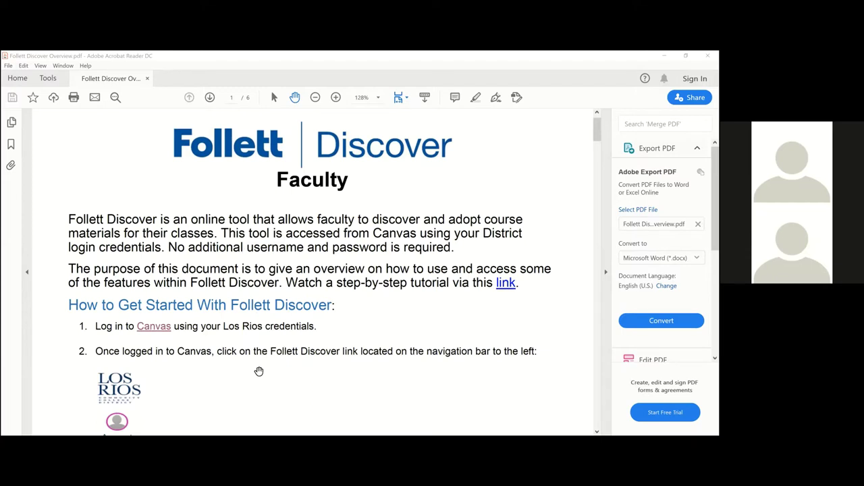
# Step: Read the Follett Discover Overview instructions from logging in to Canvas through choosing the Faculty role and reaching My Courses
pyautogui.scroll(-1, 258, 371)
pyautogui.scroll(-5, 259, 371)
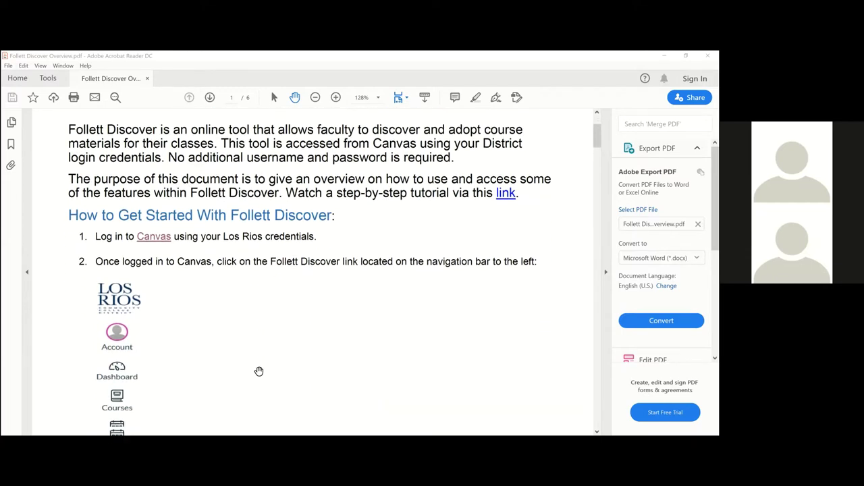
pyautogui.scroll(-3, 259, 370)
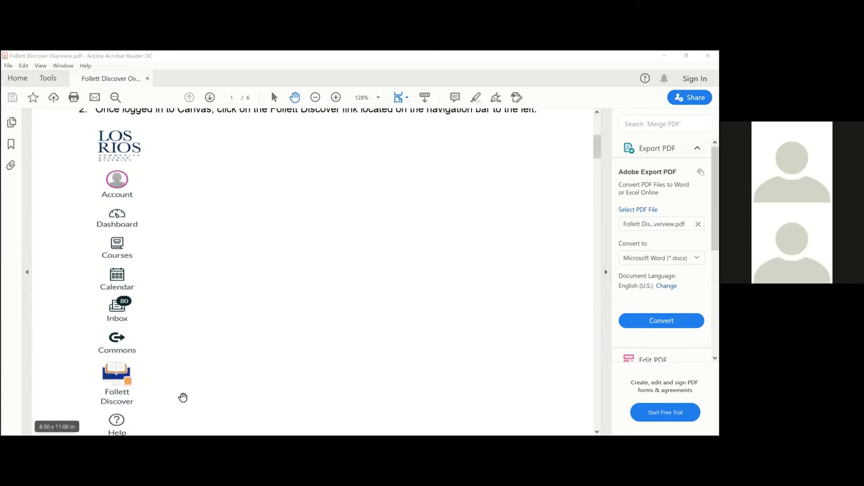
pyautogui.scroll(-1, 183, 397)
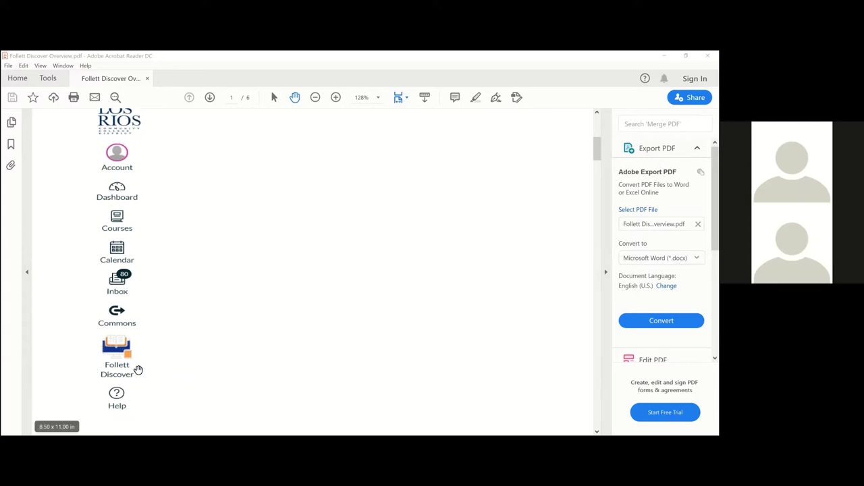
pyautogui.scroll(-1, 187, 381)
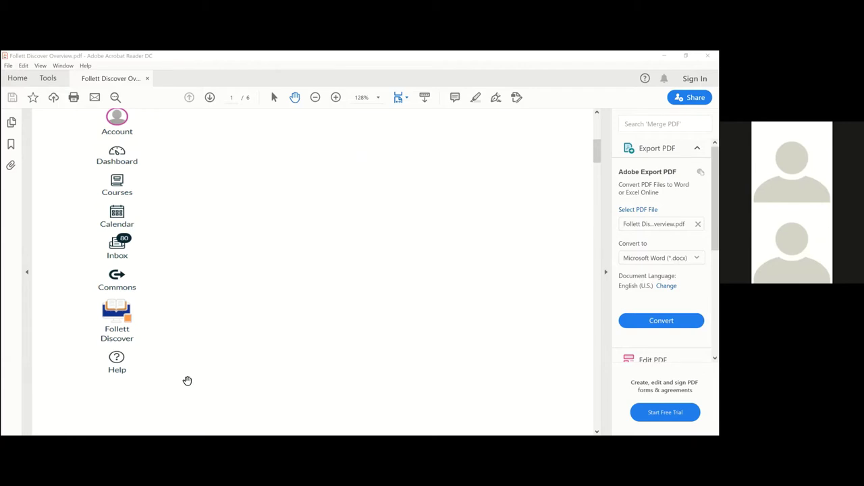
pyautogui.scroll(-8, 187, 381)
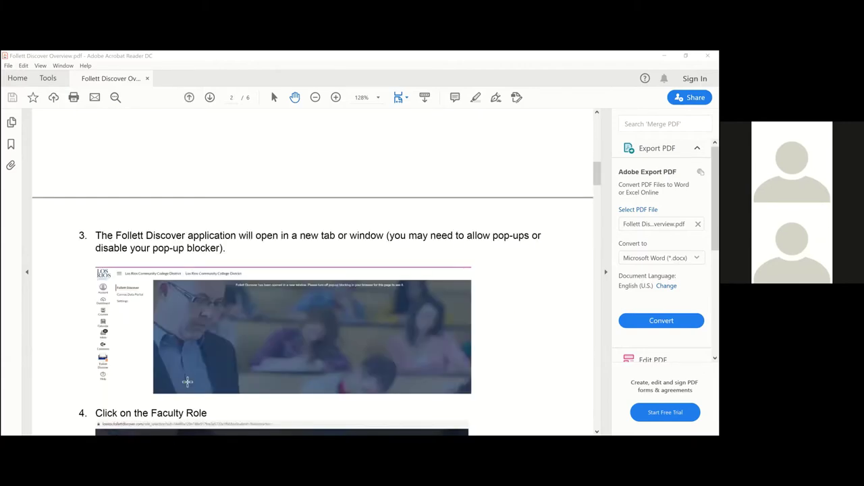
pyautogui.scroll(-2, 187, 382)
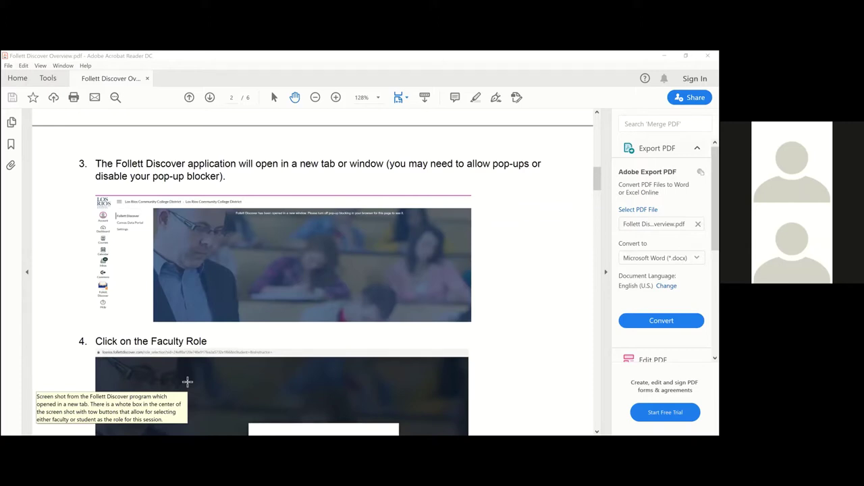
pyautogui.scroll(-3, 187, 381)
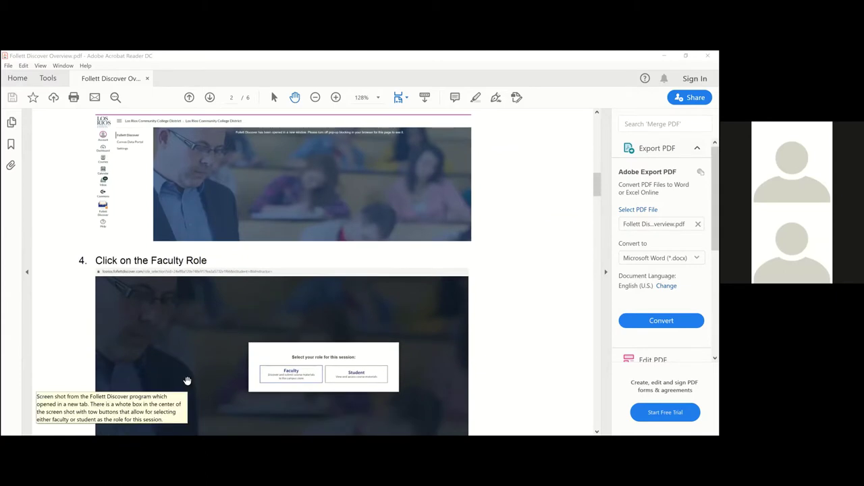
pyautogui.scroll(-2, 187, 382)
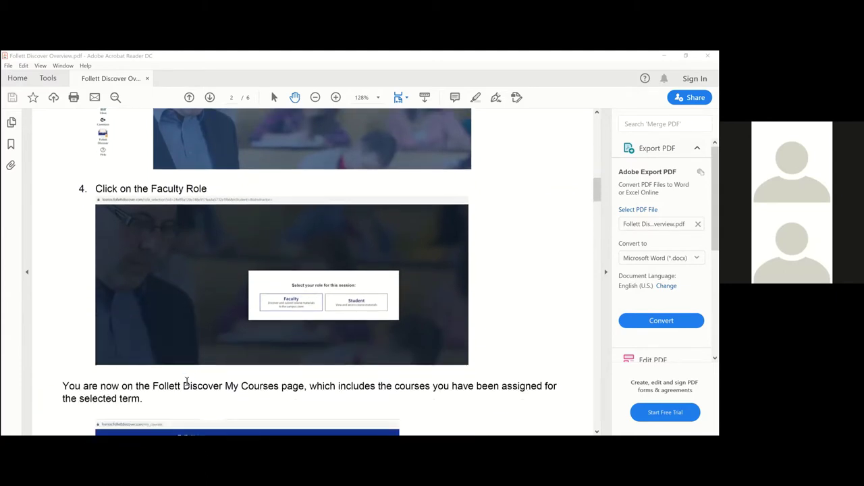
pyautogui.scroll(-5, 187, 382)
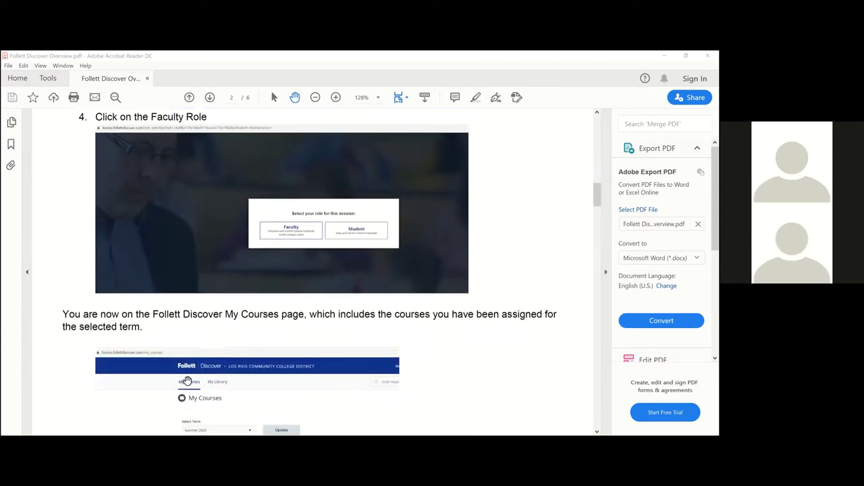
pyautogui.scroll(-3, 187, 381)
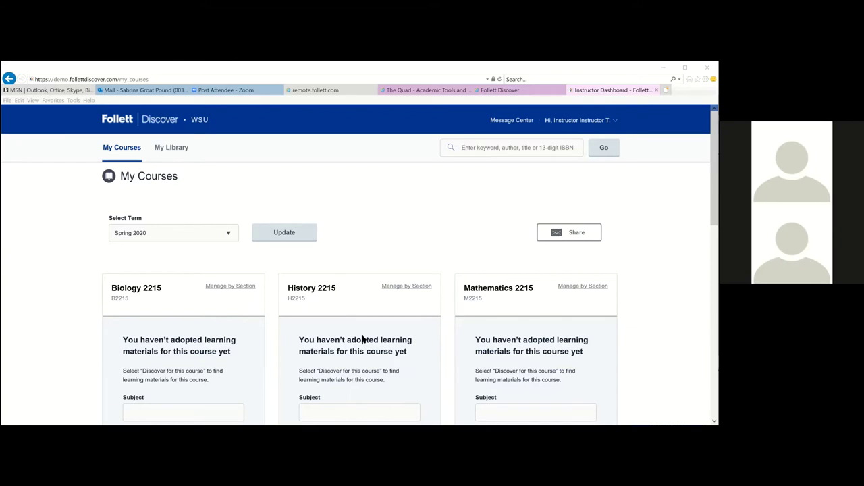
# Step: Look over the assigned courses on the Follett Discover demo site and update the list to the Spring 2019 term
pyautogui.scroll(-3, 362, 339)
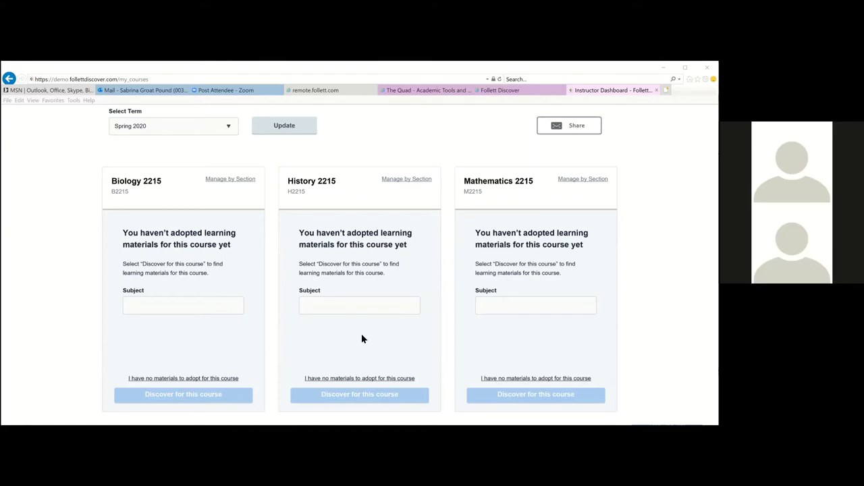
pyautogui.scroll(2, 361, 338)
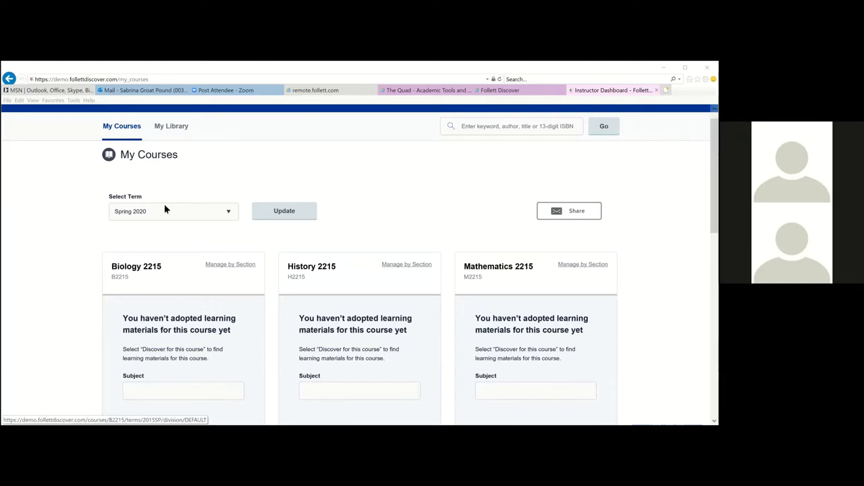
pyautogui.click(234, 212)
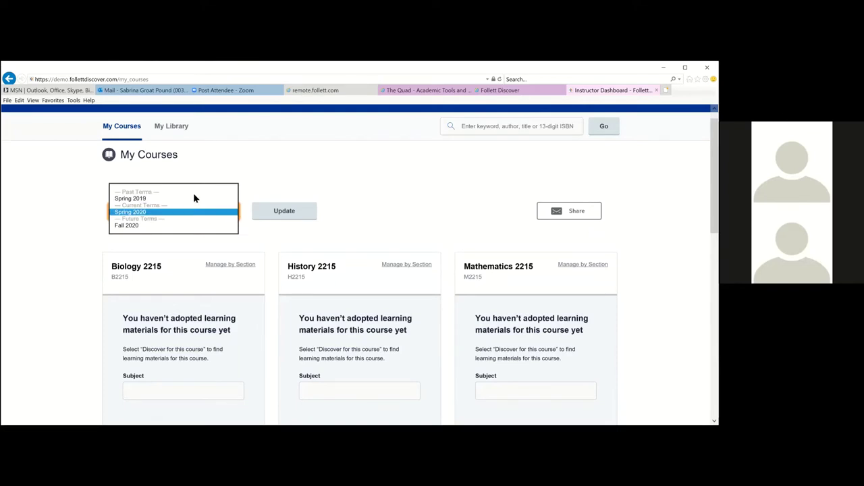
pyautogui.click(177, 203)
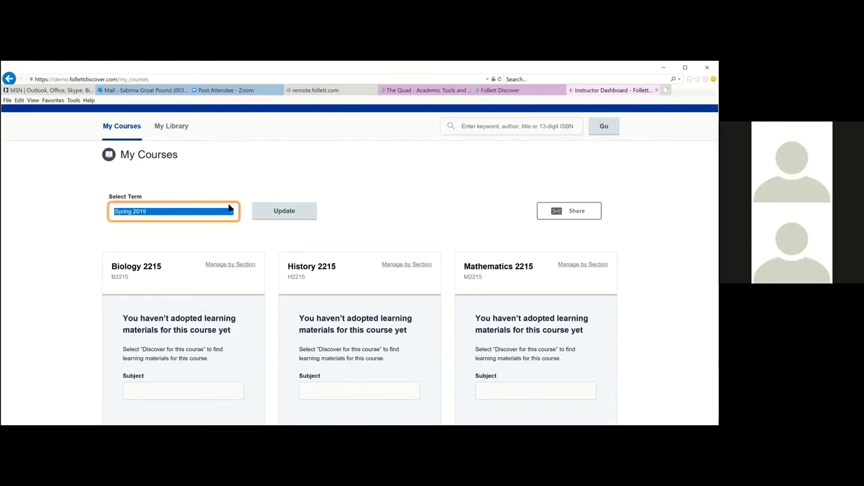
pyautogui.click(270, 217)
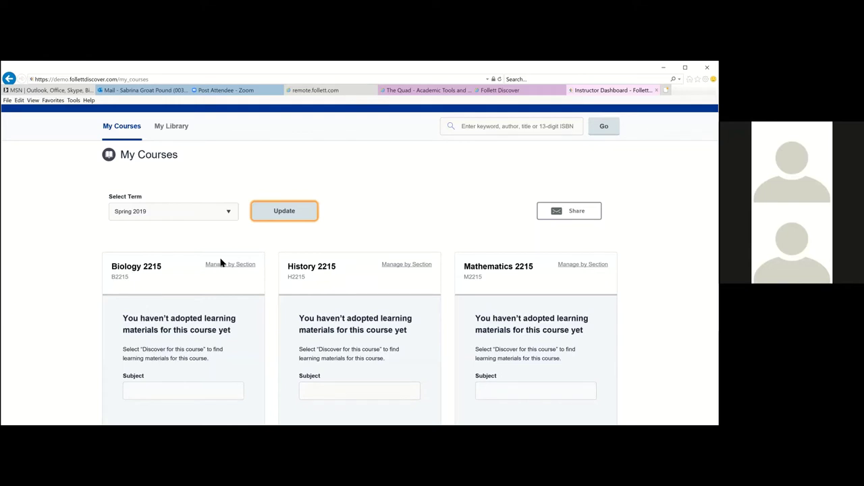
# Step: Return the My Courses list to the Spring 2020 term
pyautogui.click(229, 213)
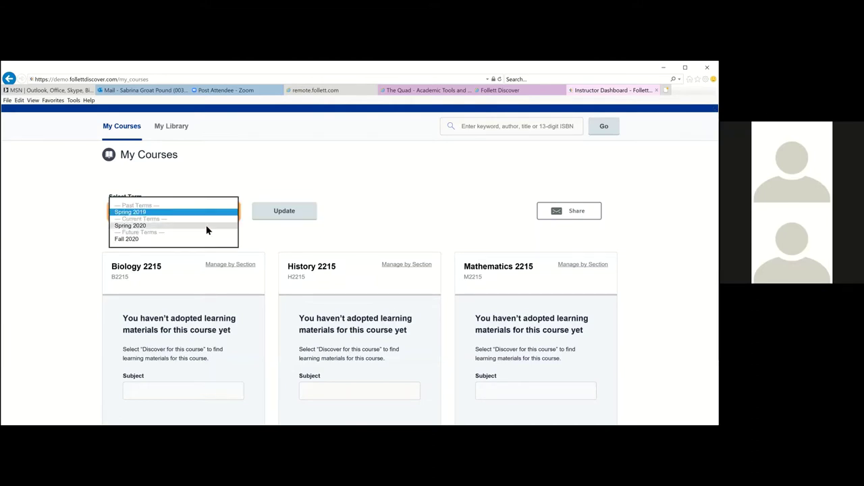
pyautogui.click(206, 225)
pyautogui.click(282, 213)
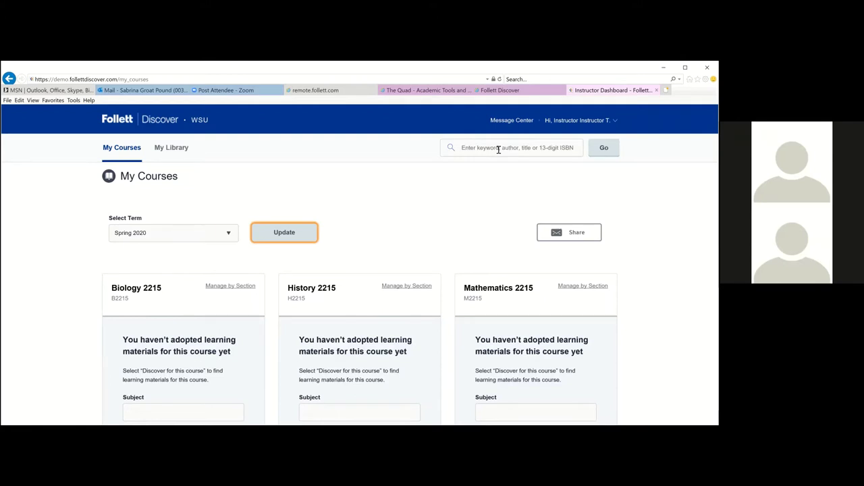
# Step: Mark Biology 2215 as having no materials to adopt
pyautogui.scroll(-3, 400, 216)
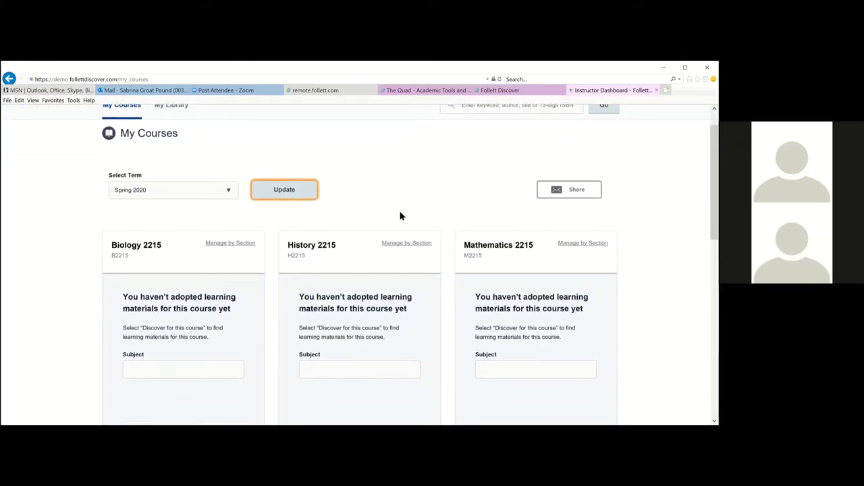
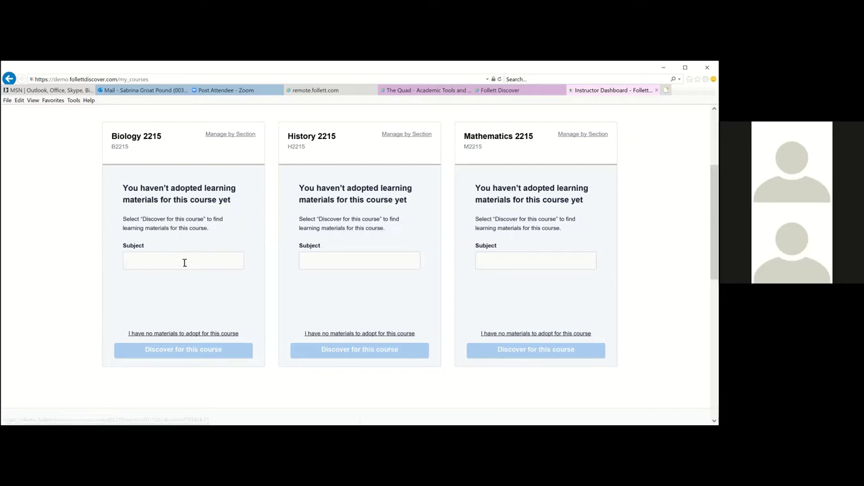
pyautogui.click(172, 334)
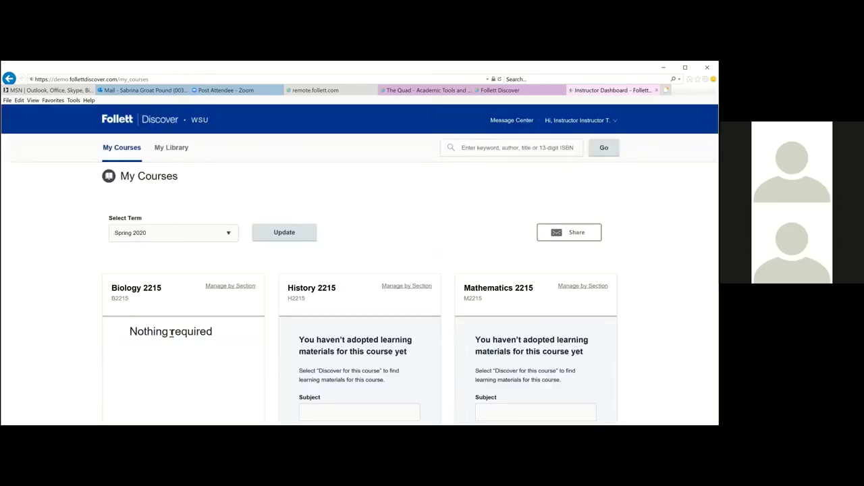
# Step: Separate History 2215 so that its adoptions are managed by individual section
pyautogui.scroll(-3, 171, 333)
pyautogui.scroll(-2, 171, 333)
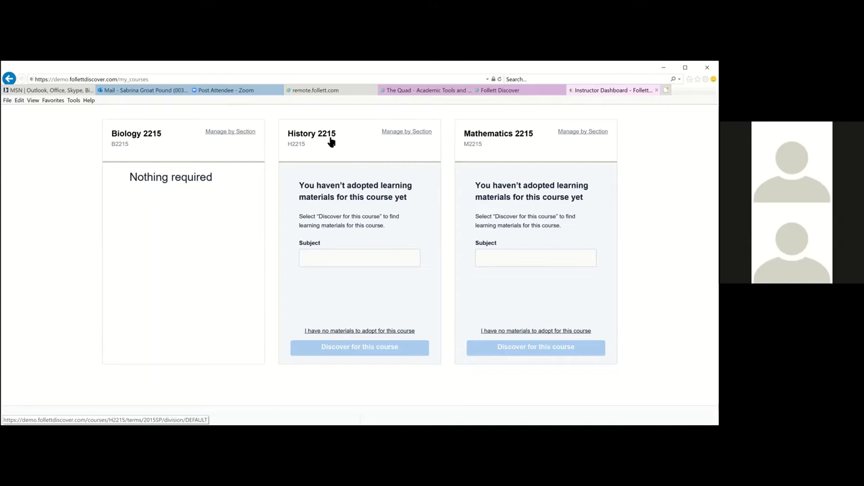
pyautogui.click(406, 132)
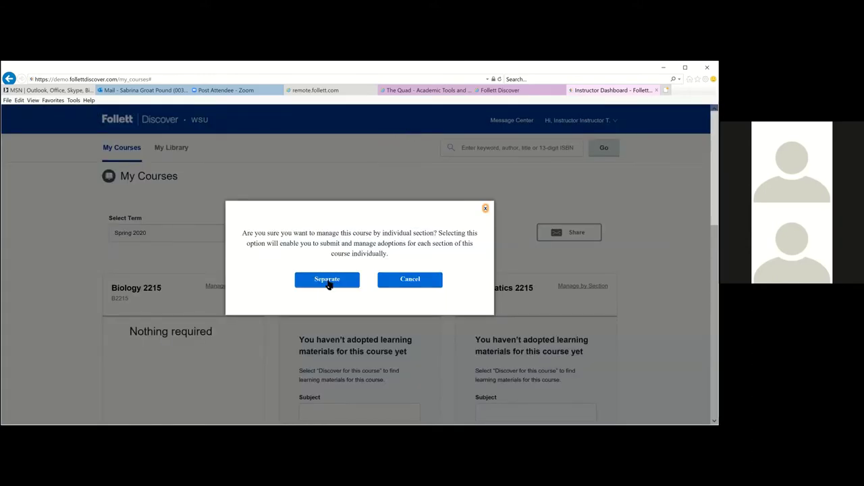
pyautogui.click(326, 280)
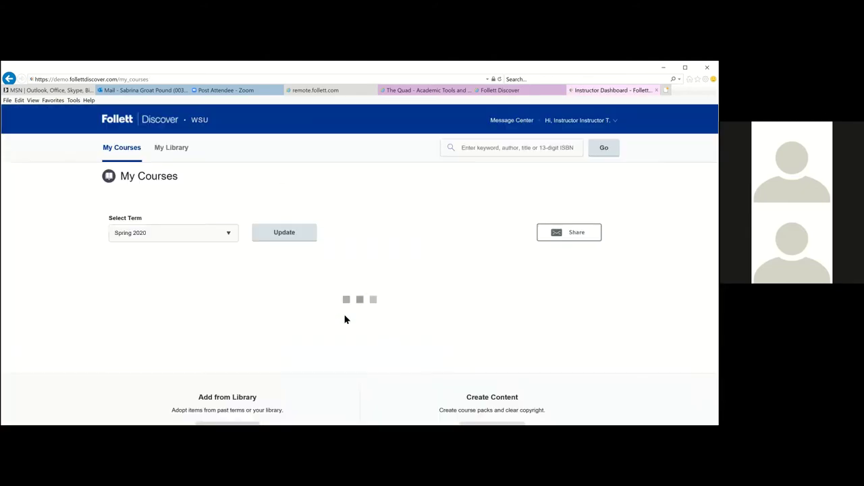
# Step: Open the adopted course materials of the History 2215 section and review the options for discovering, adding or creating materials
pyautogui.scroll(-3, 344, 320)
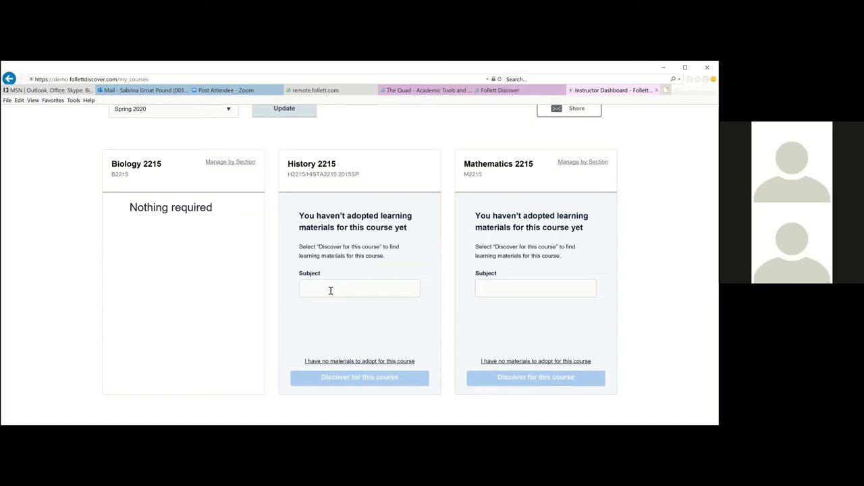
pyautogui.click(314, 167)
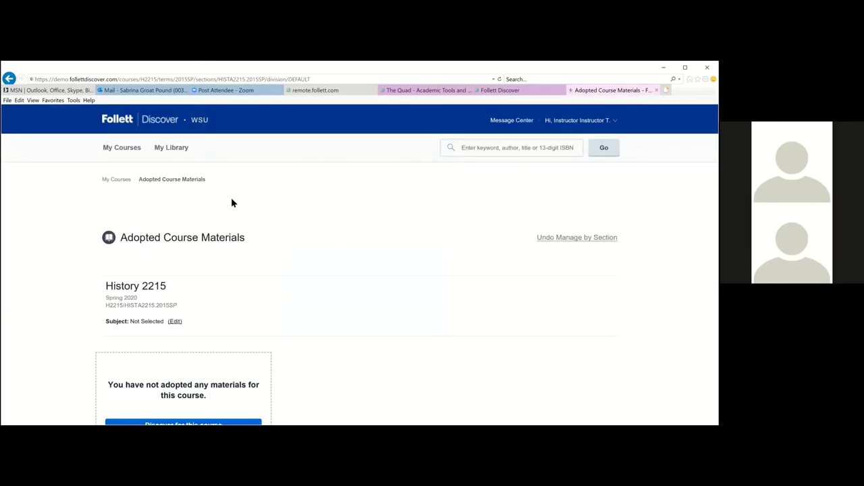
pyautogui.scroll(-2, 227, 330)
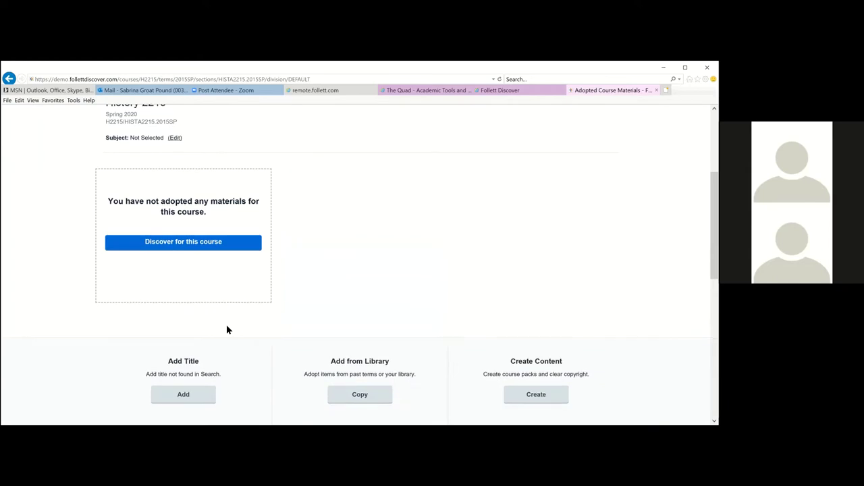
pyautogui.scroll(1, 227, 329)
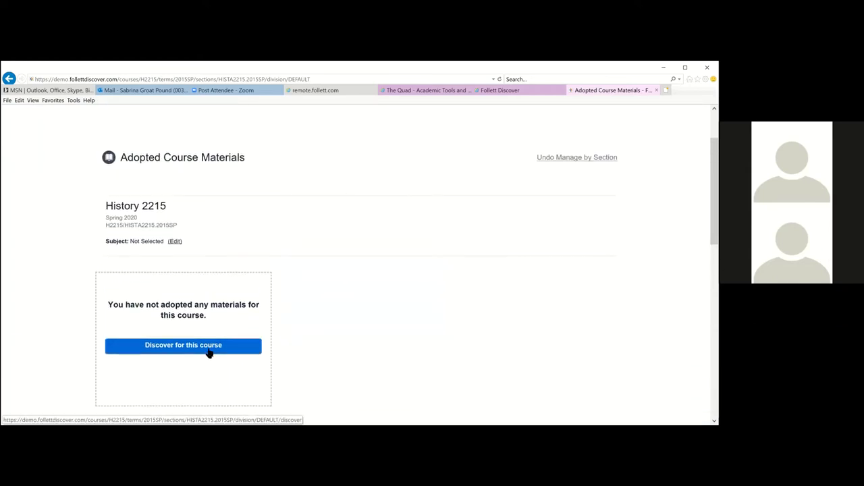
pyautogui.scroll(-2, 209, 353)
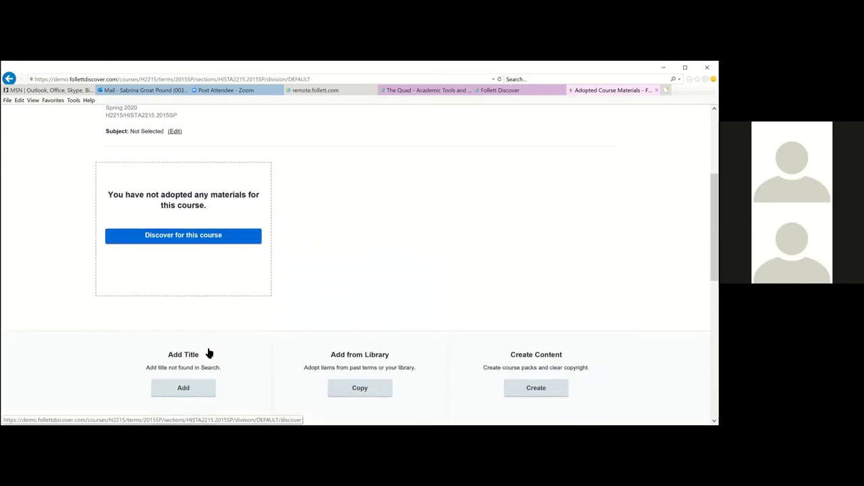
pyautogui.scroll(3, 209, 353)
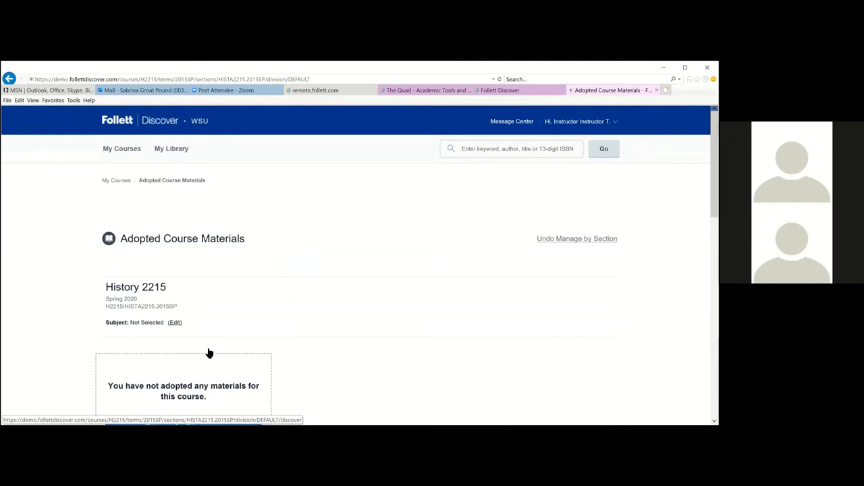
pyautogui.rightClick(482, 148)
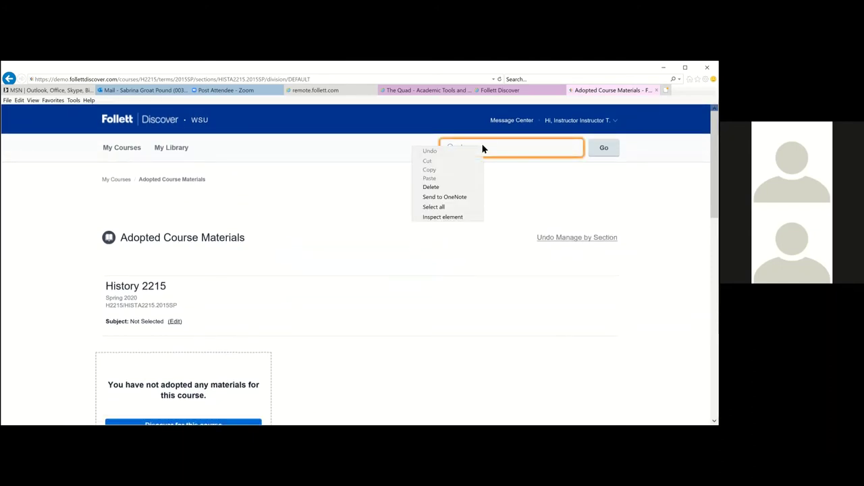
pyautogui.click(511, 156)
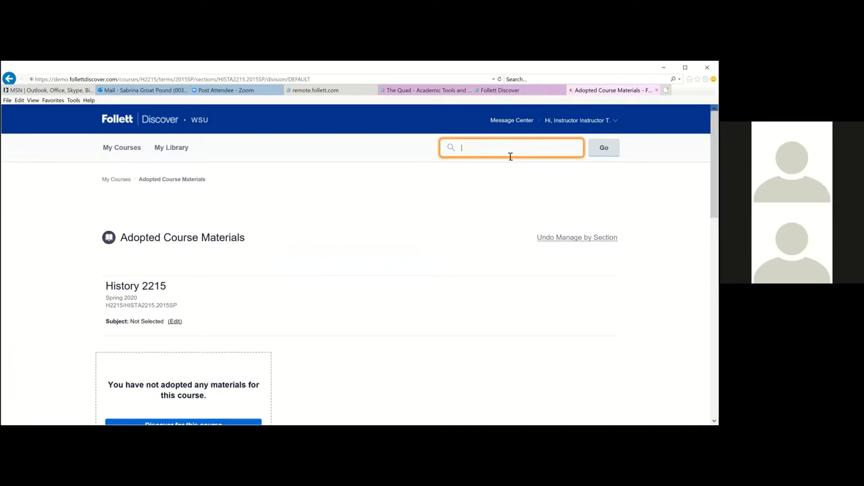
pyautogui.hotkey('ctrl', 'v')
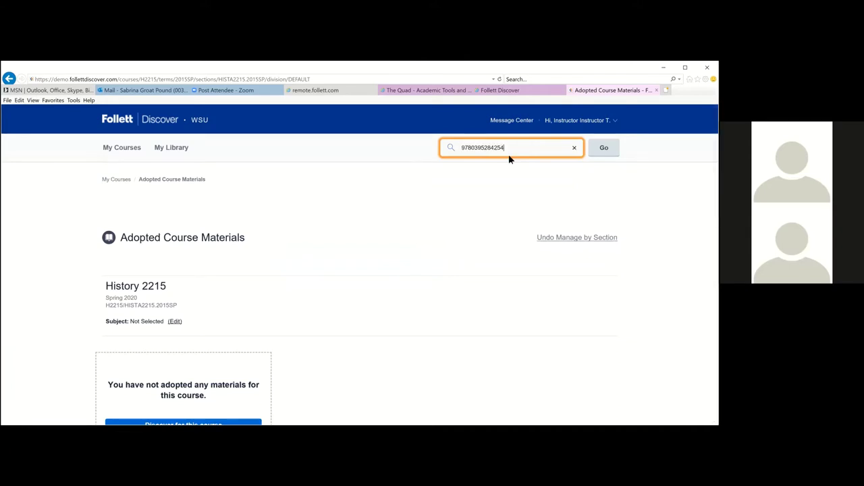
pyautogui.click(604, 147)
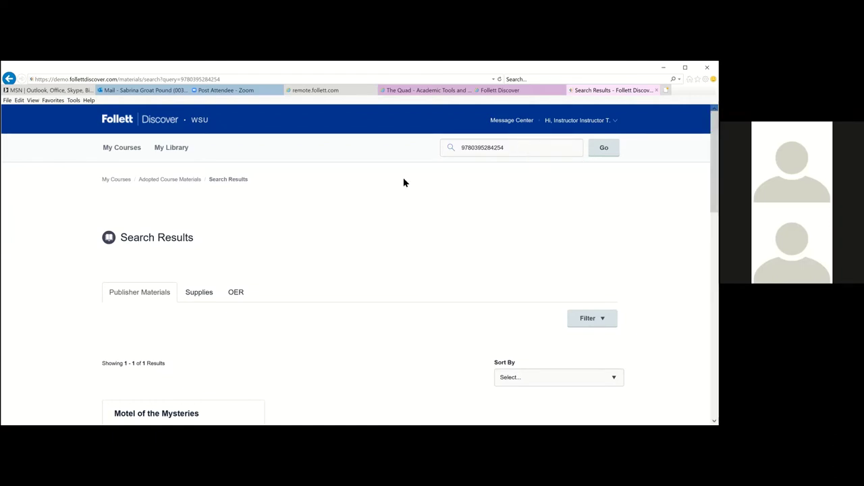
pyautogui.scroll(-3, 404, 182)
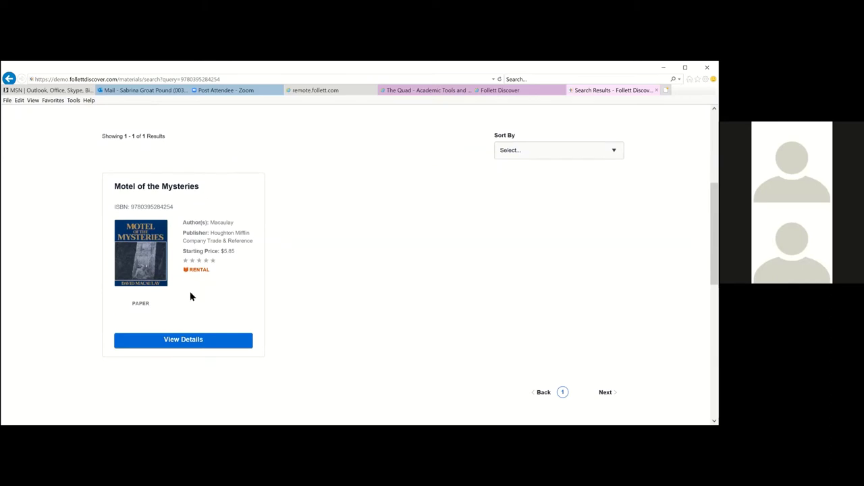
pyautogui.click(195, 343)
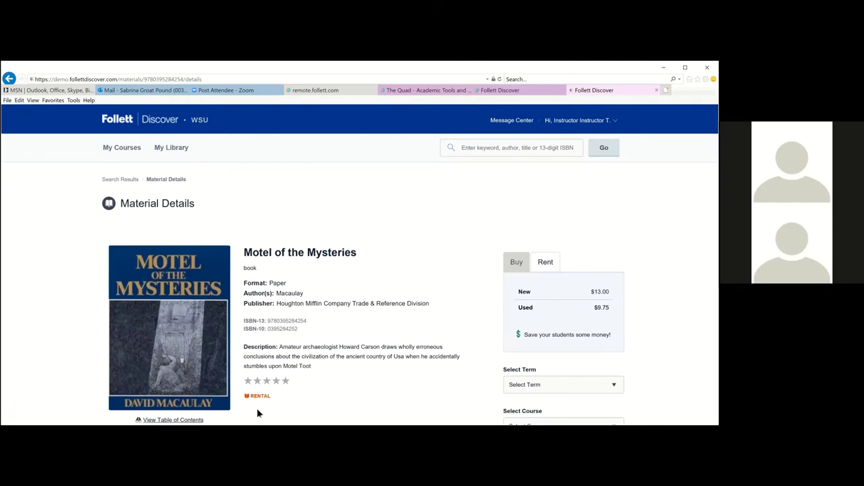
# Step: Review the material details of Motel of the Mysteries and show its rental prices
pyautogui.scroll(-3, 258, 410)
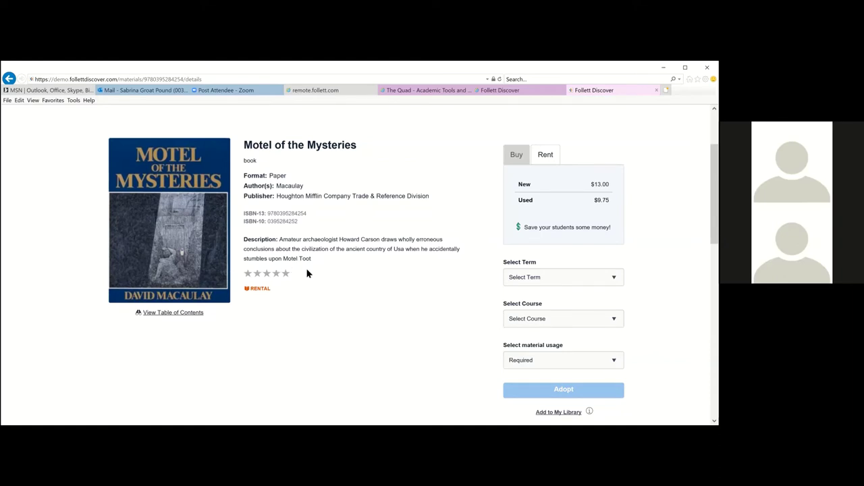
pyautogui.scroll(-1, 307, 272)
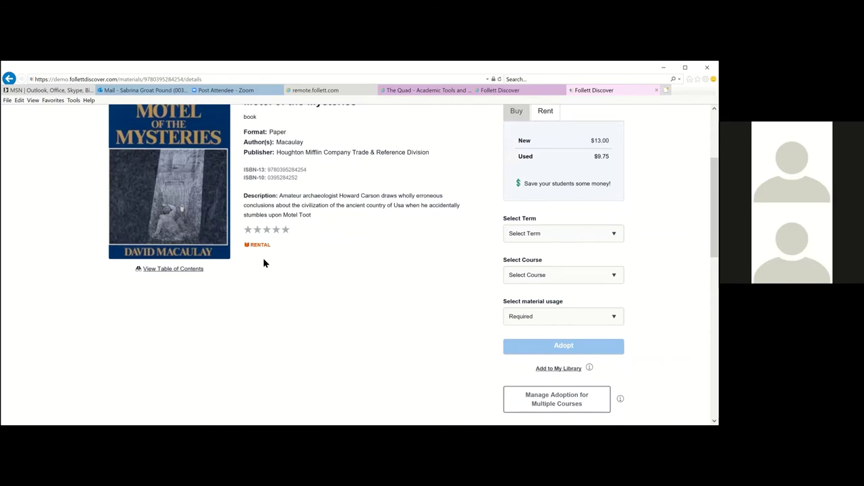
pyautogui.scroll(1, 263, 263)
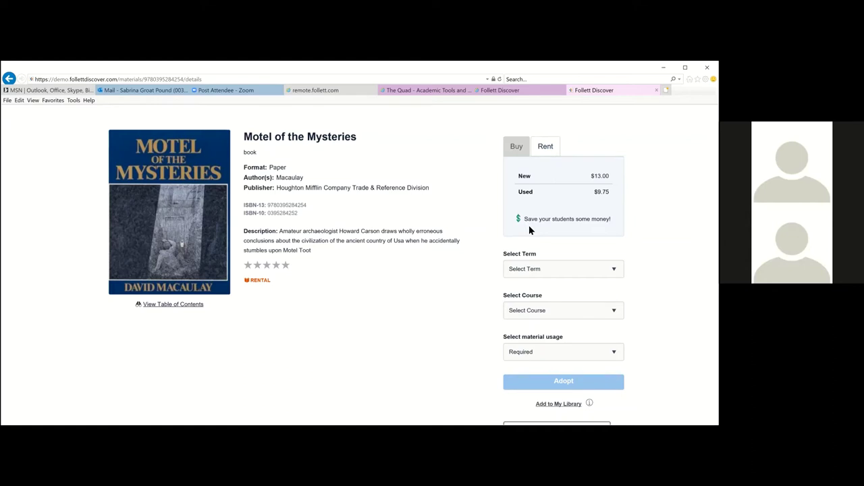
pyautogui.rightClick(544, 154)
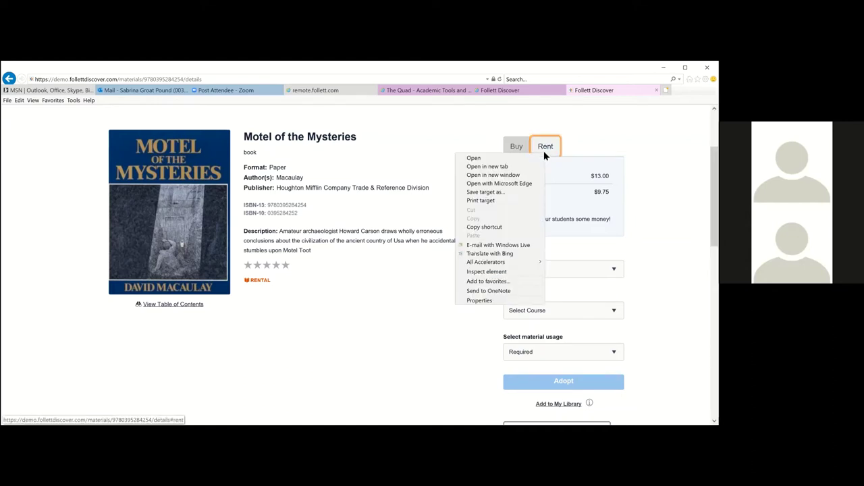
pyautogui.click(555, 142)
pyautogui.click(553, 145)
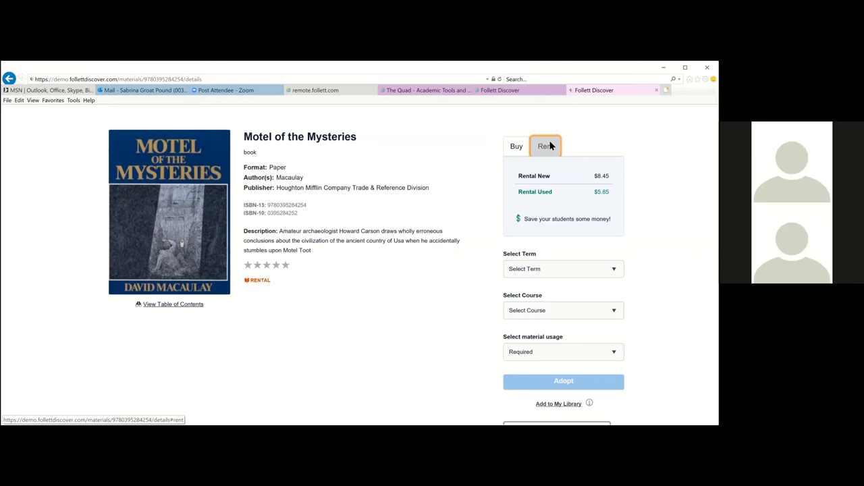
# Step: Choose the Spring 2020 term and the course H2215.Sect2215 for adopting Motel of the Mysteries
pyautogui.scroll(-3, 393, 203)
pyautogui.scroll(3, 532, 156)
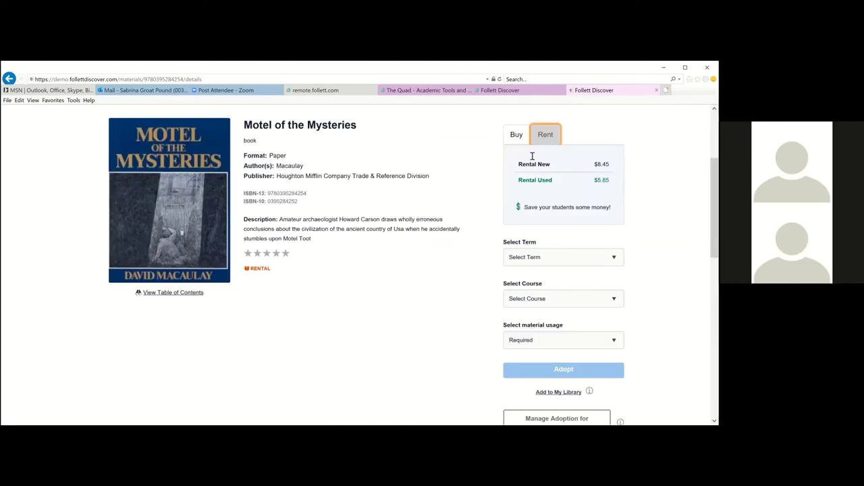
pyautogui.scroll(4, 532, 156)
pyautogui.scroll(-2, 399, 227)
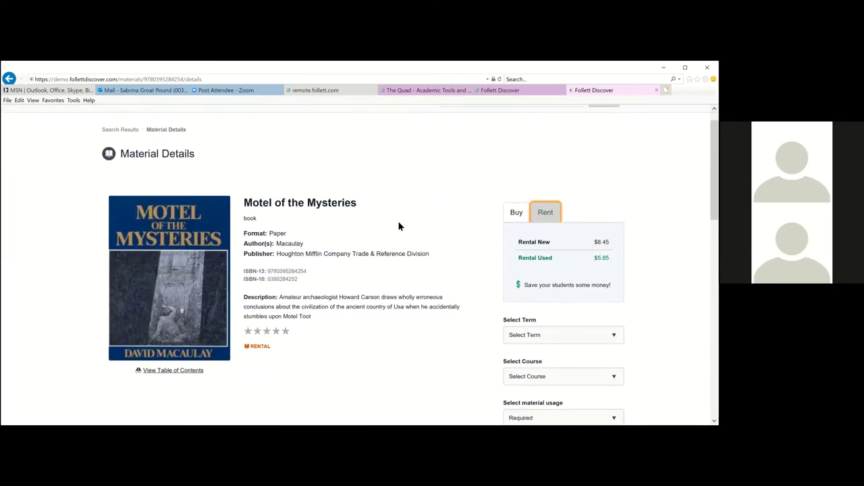
pyautogui.scroll(-2, 399, 226)
pyautogui.scroll(2, 398, 226)
pyautogui.scroll(-1, 398, 226)
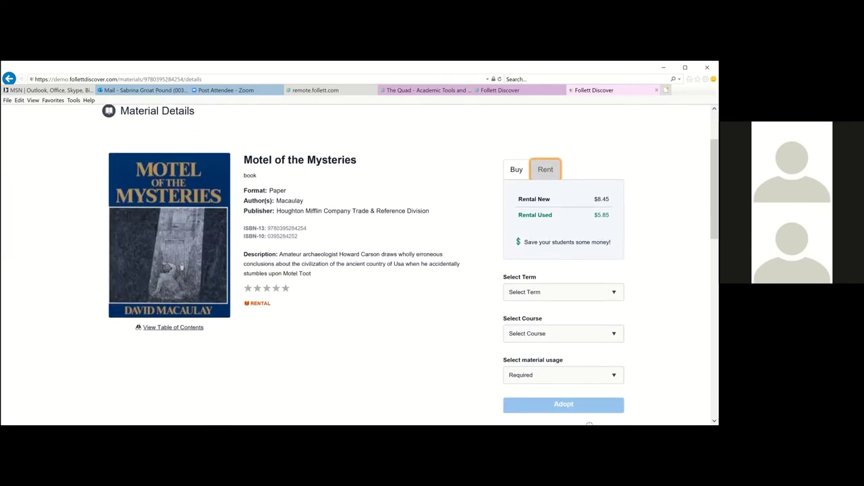
pyautogui.click(567, 292)
pyautogui.click(573, 270)
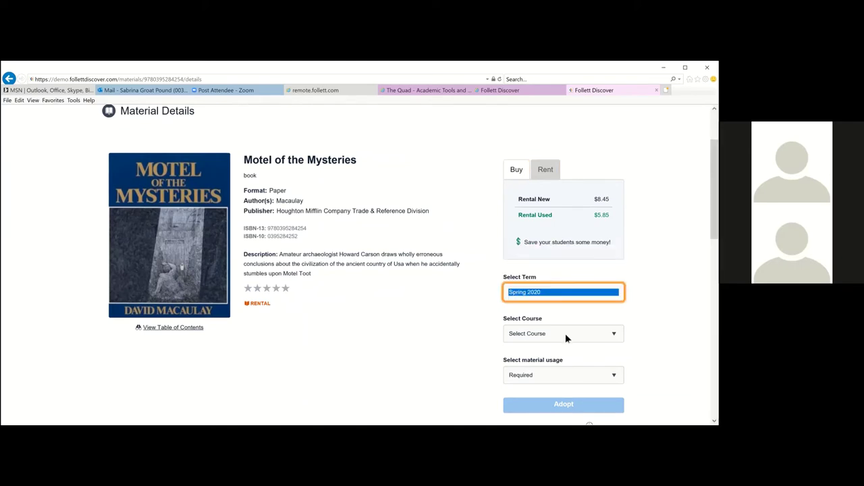
pyautogui.scroll(-1, 565, 334)
pyautogui.click(563, 310)
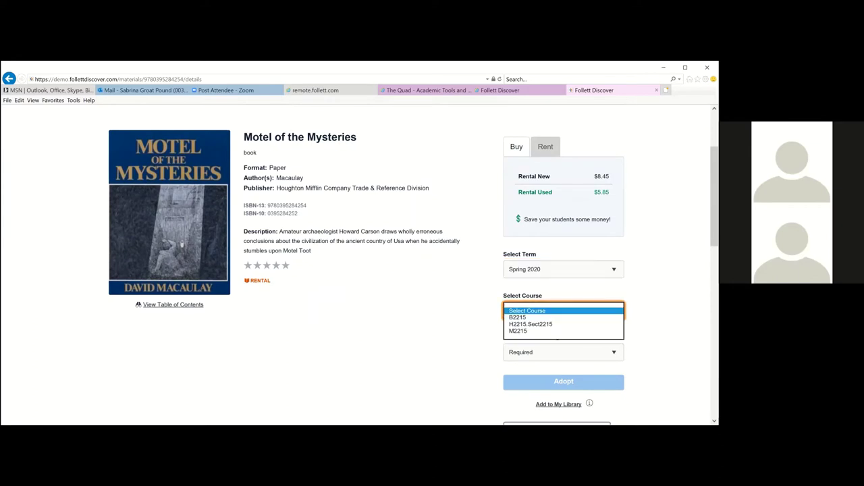
pyautogui.click(553, 324)
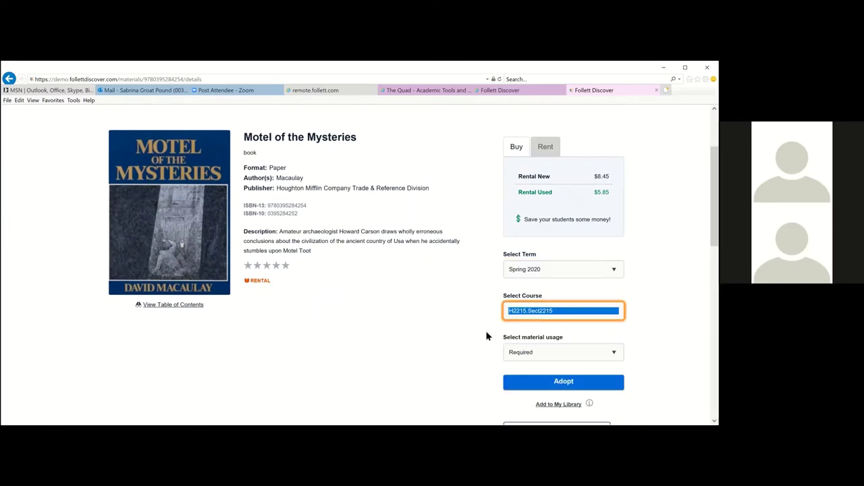
# Step: Set the material usage to Required and adopt Motel of the Mysteries for the chosen section
pyautogui.scroll(-3, 486, 335)
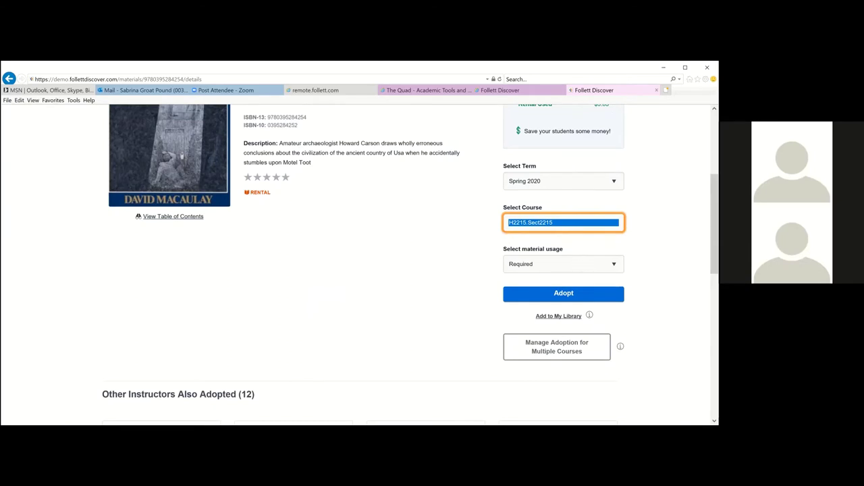
pyautogui.click(564, 264)
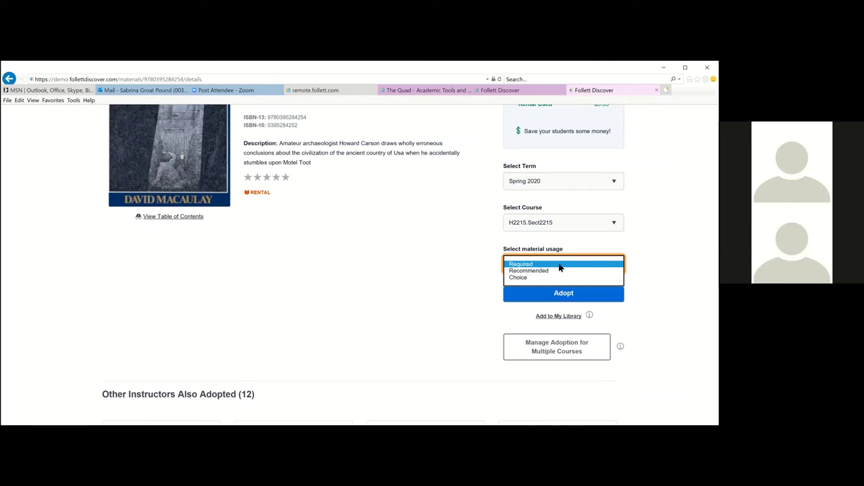
pyautogui.click(538, 264)
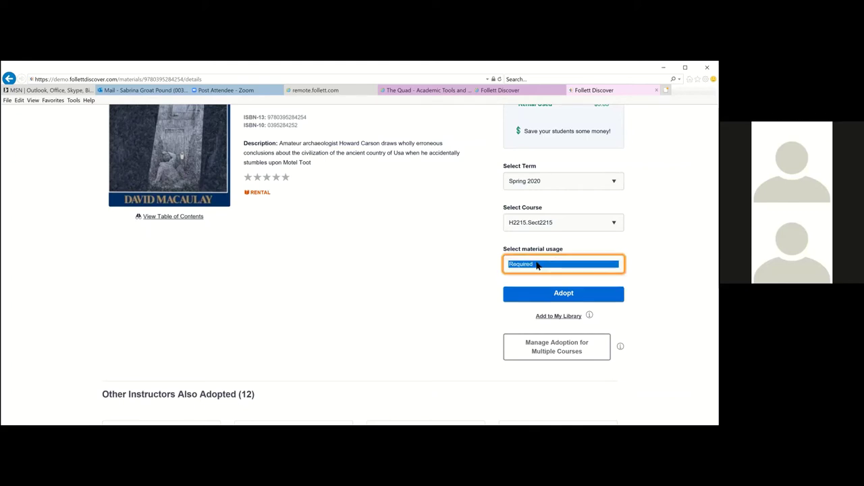
pyautogui.rightClick(559, 298)
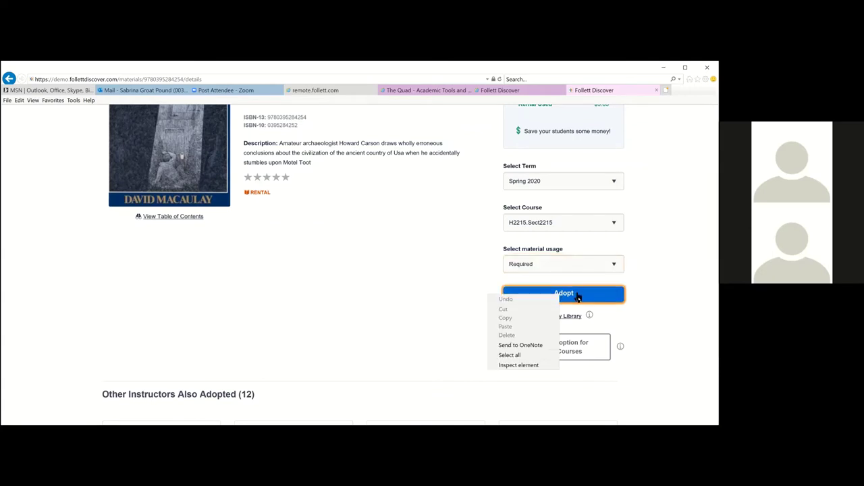
pyautogui.click(577, 297)
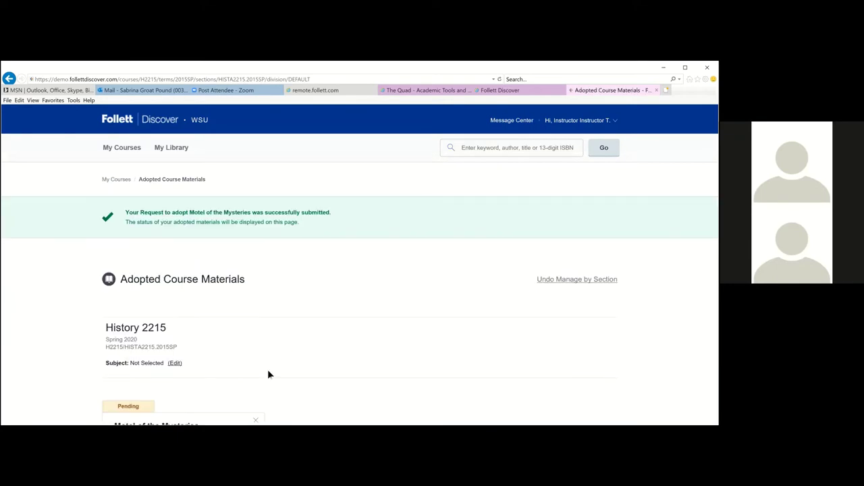
# Step: Review the pending Motel of the Mysteries adoption and bring up its removal prompt, closing it without removing the book
pyautogui.scroll(-5, 268, 372)
pyautogui.scroll(2, 119, 253)
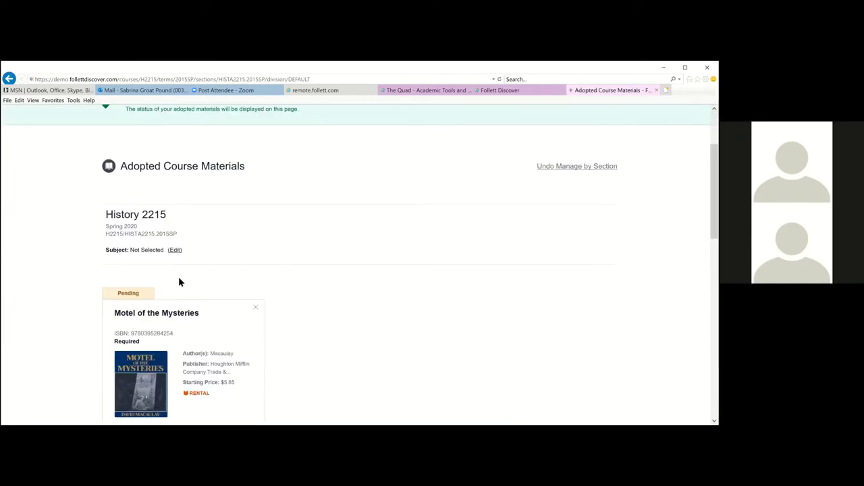
pyautogui.scroll(-2, 179, 283)
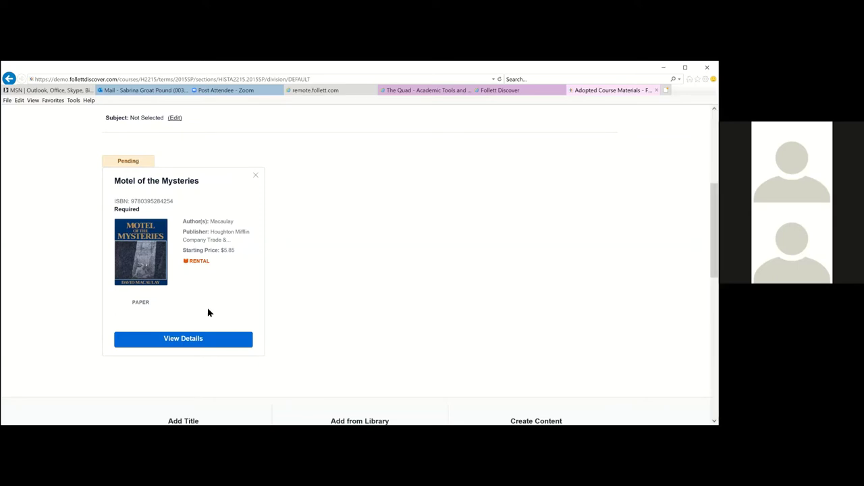
pyautogui.rightClick(255, 174)
pyautogui.click(299, 186)
pyautogui.click(255, 176)
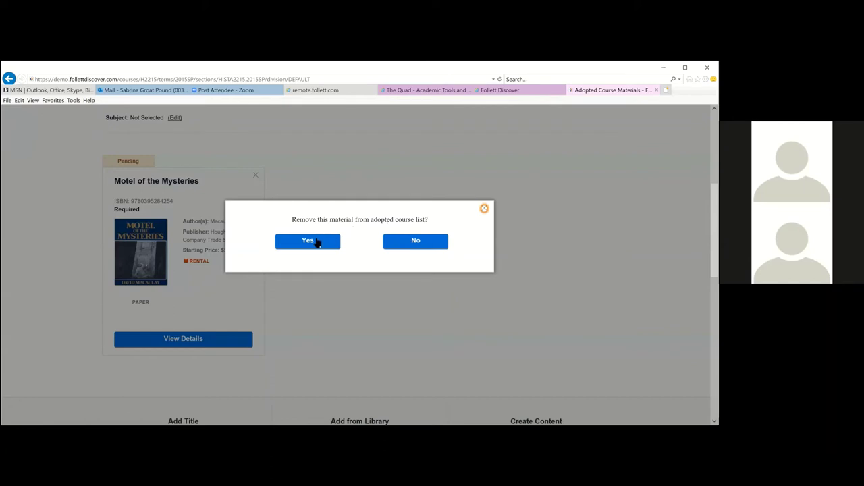
pyautogui.click(484, 210)
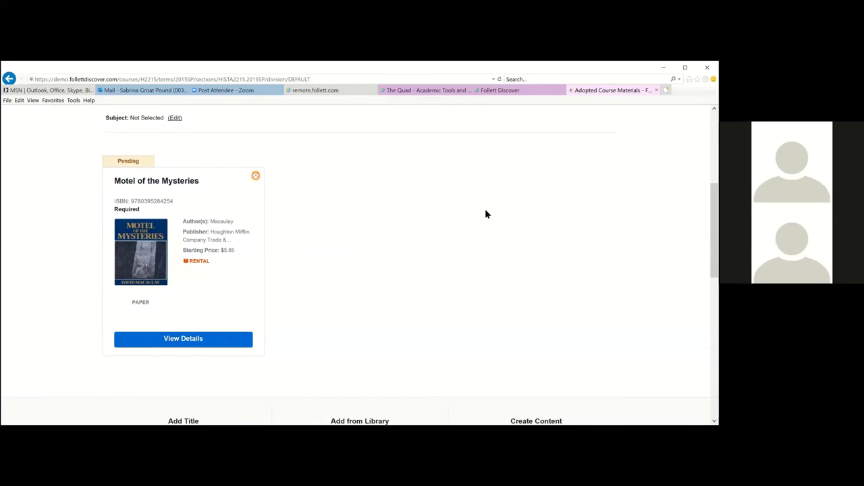
# Step: Search the course materials for the keyword "turabian"
pyautogui.scroll(-2, 395, 238)
pyautogui.scroll(3, 396, 238)
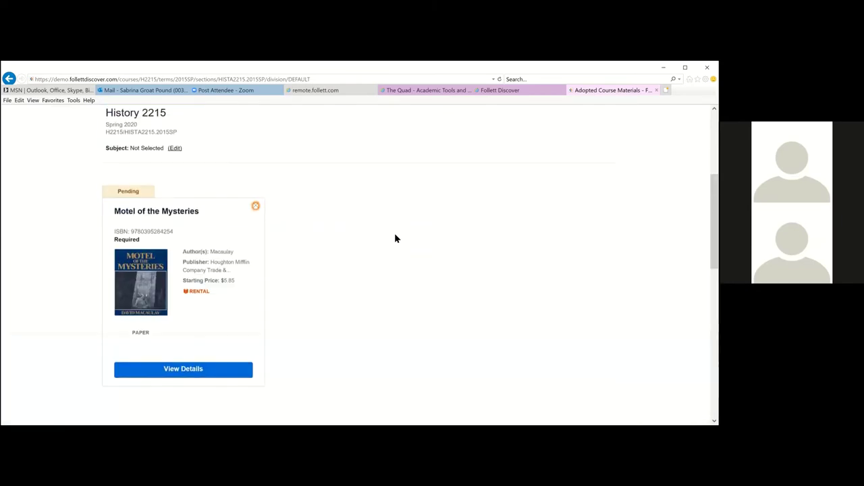
pyautogui.scroll(1, 395, 238)
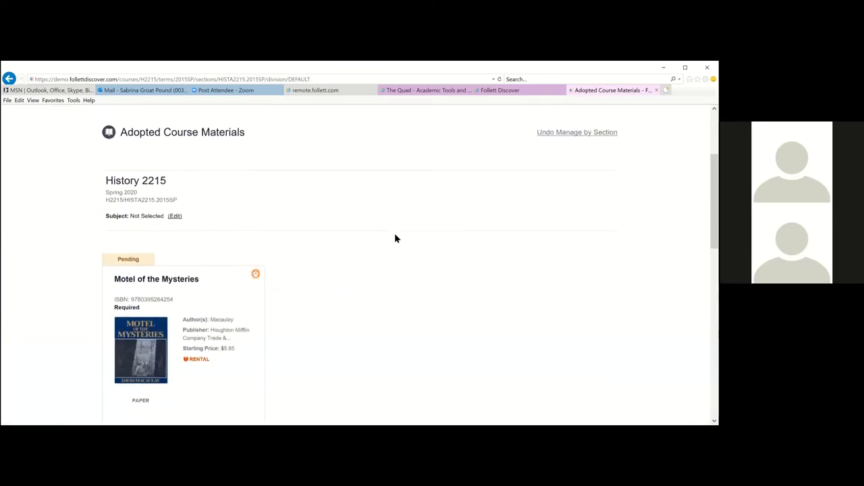
pyautogui.scroll(-1, 395, 238)
pyautogui.scroll(-2, 396, 238)
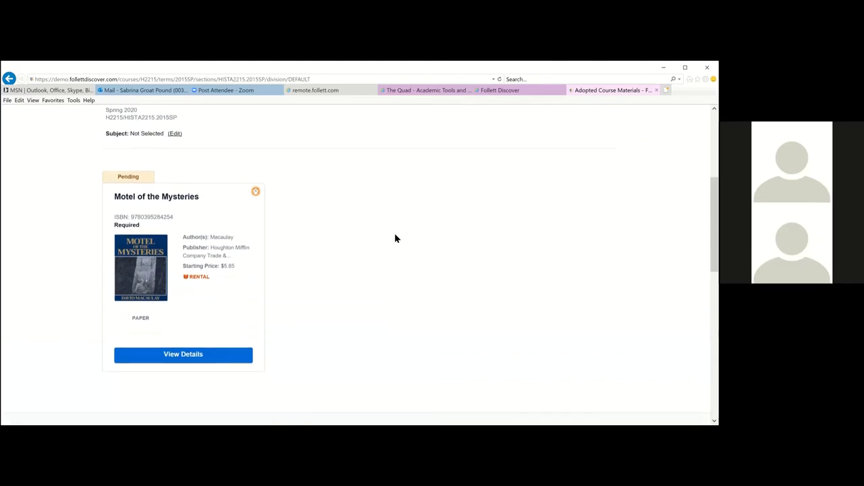
pyautogui.scroll(5, 396, 237)
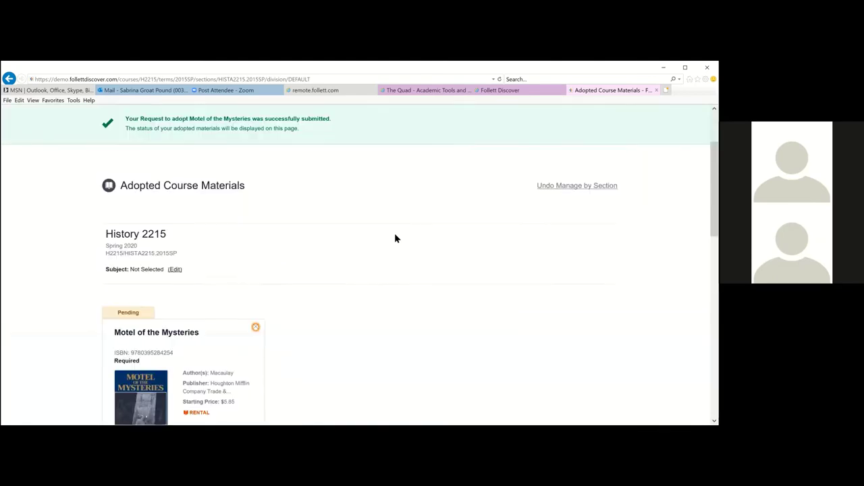
pyautogui.scroll(-1, 395, 238)
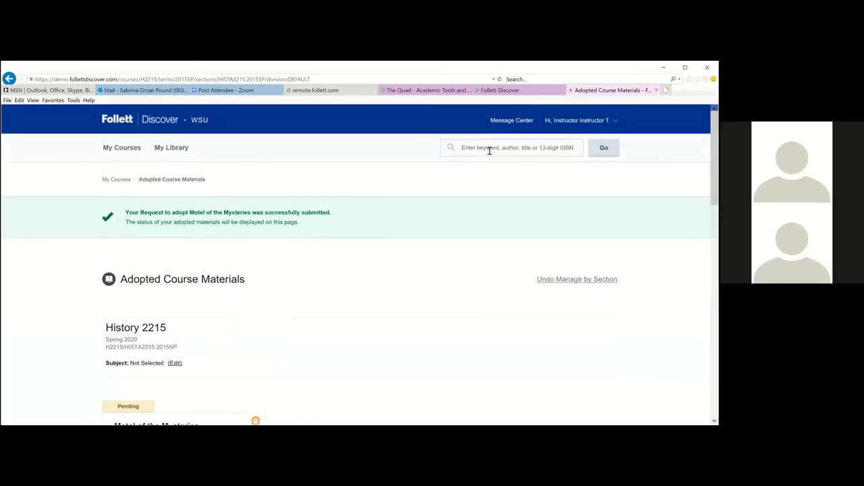
pyautogui.click(489, 148)
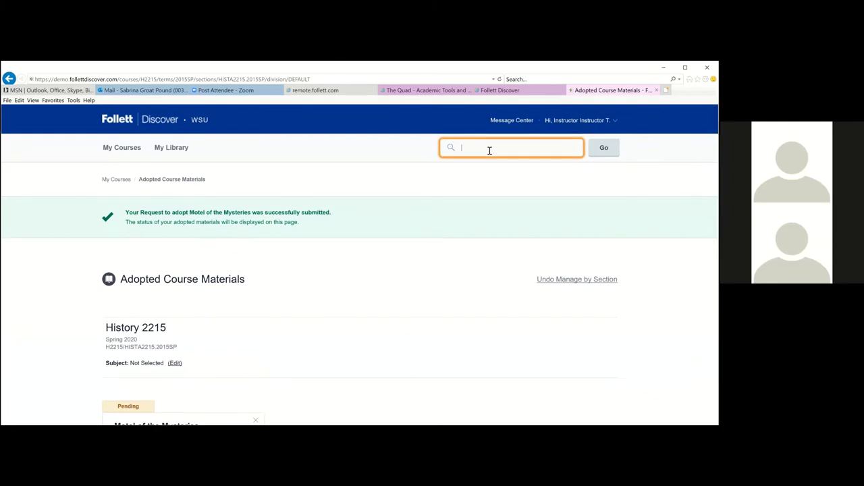
pyautogui.write('turabian')
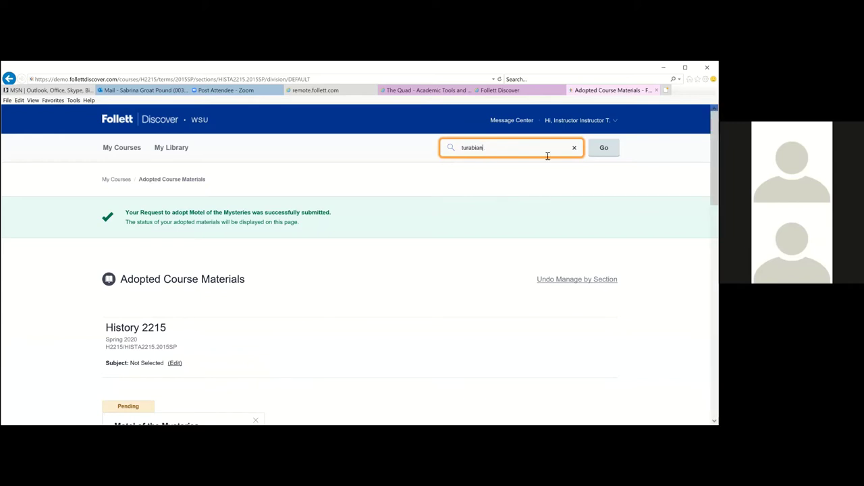
pyautogui.click(604, 147)
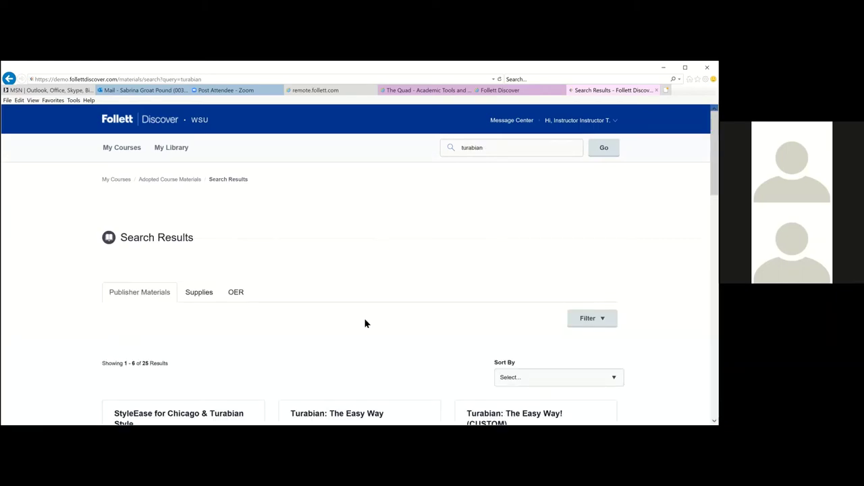
# Step: Look through the publisher materials found for "turabian", including the second page of results
pyautogui.scroll(-4, 365, 324)
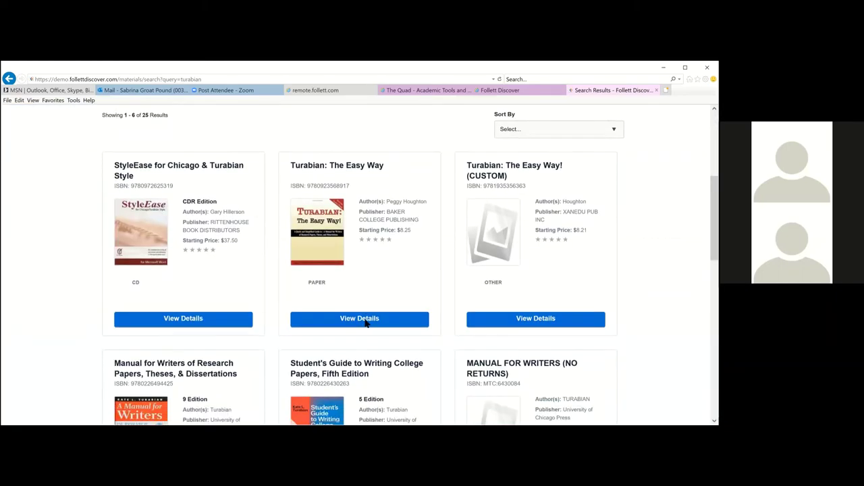
pyautogui.scroll(-1, 364, 324)
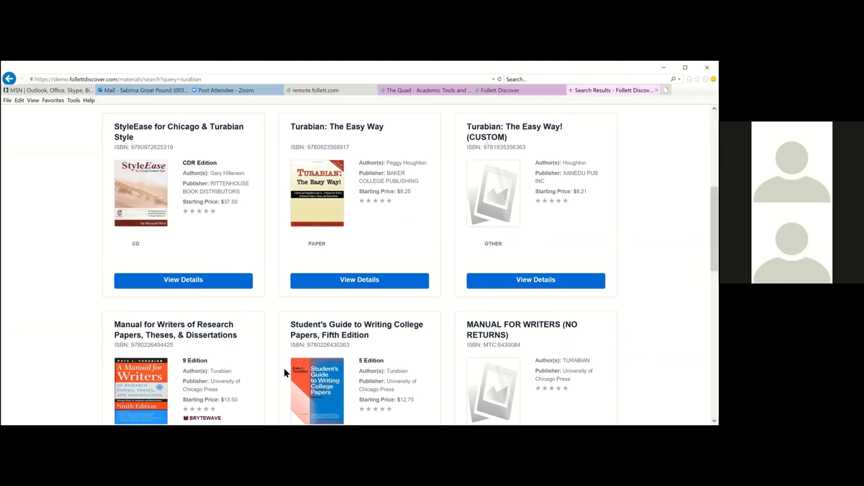
pyautogui.scroll(-1, 284, 370)
pyautogui.scroll(-1, 284, 370)
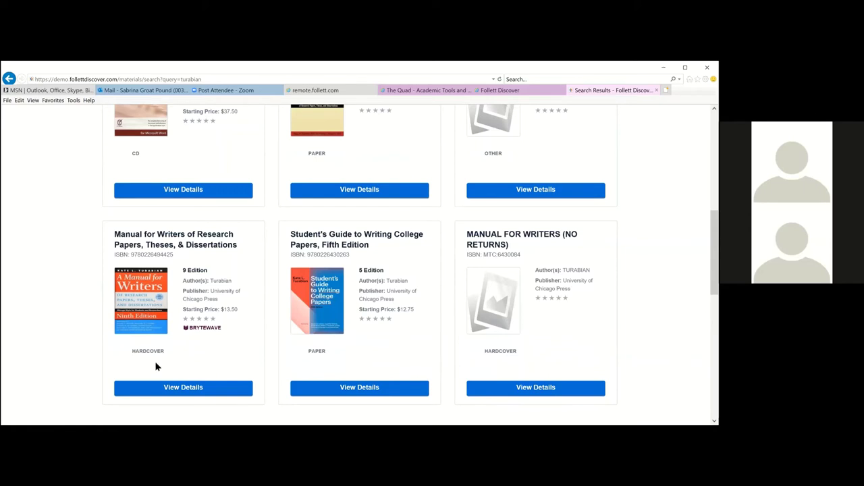
pyautogui.scroll(-3, 443, 324)
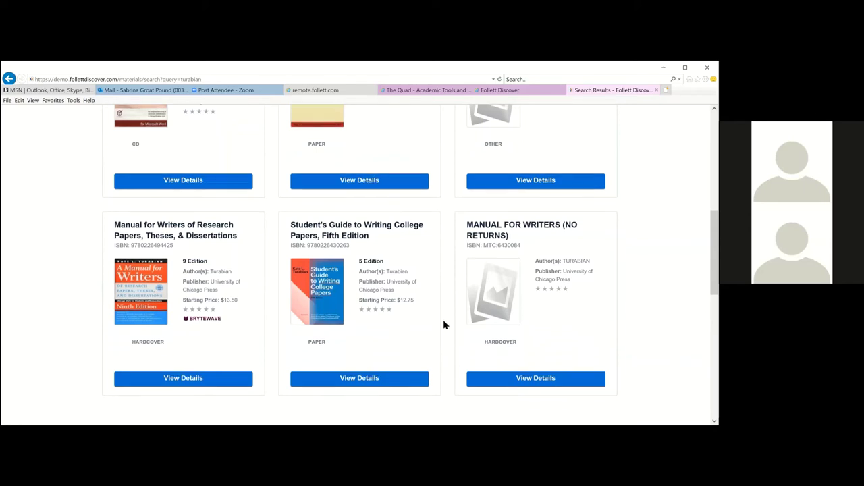
pyautogui.click(533, 301)
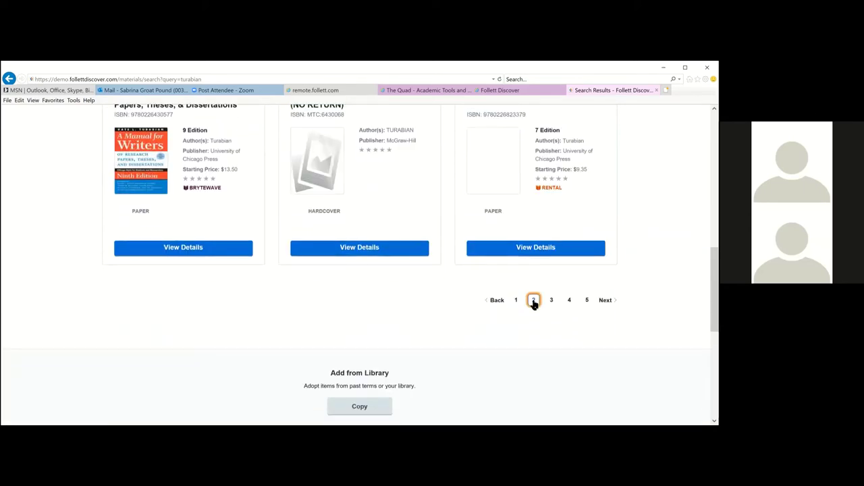
pyautogui.scroll(3, 244, 161)
pyautogui.scroll(-2, 439, 218)
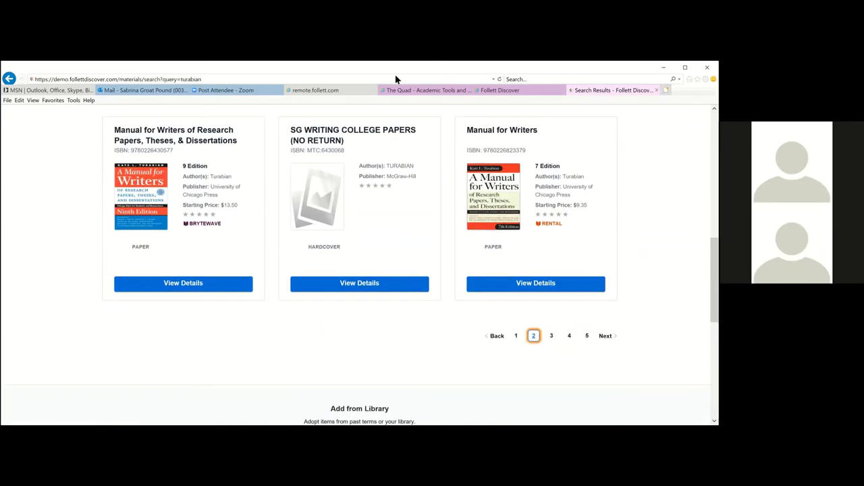
pyautogui.scroll(3, 360, 193)
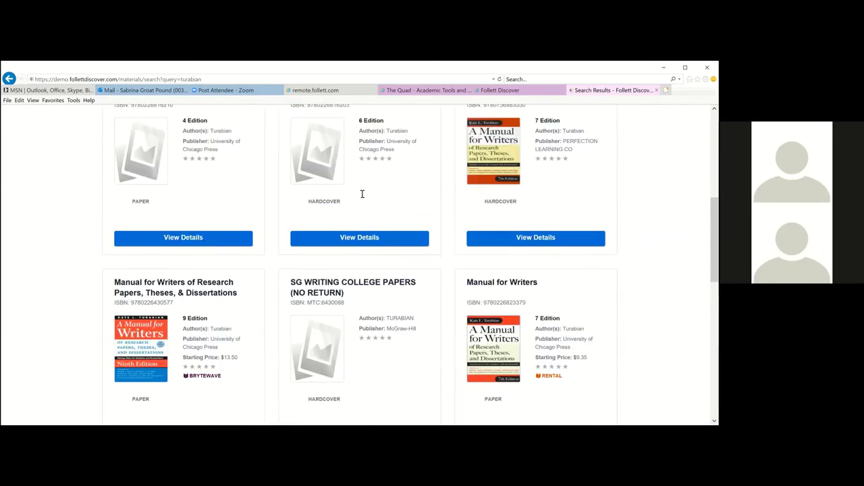
# Step: Return to the first page of results and open the details of the hardcover Manual for Writers of Research Papers, Theses, & Dissertations, 9 Edition
pyautogui.scroll(-1, 58, 284)
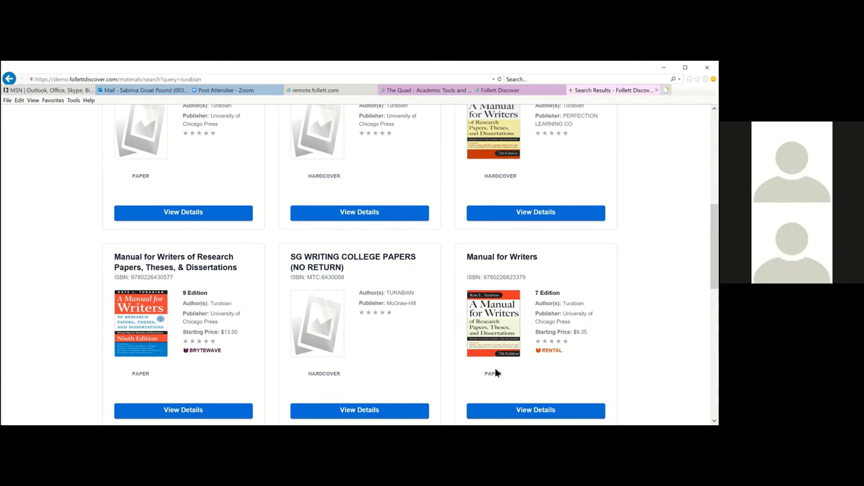
pyautogui.scroll(-3, 142, 388)
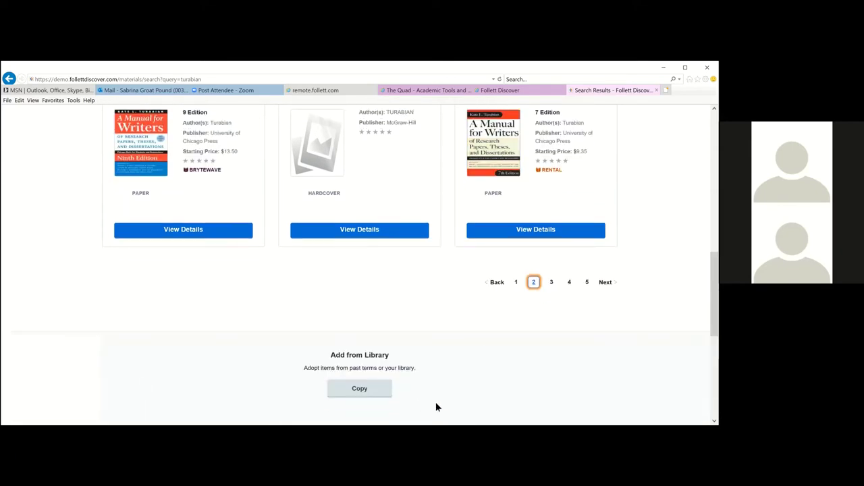
pyautogui.click(515, 282)
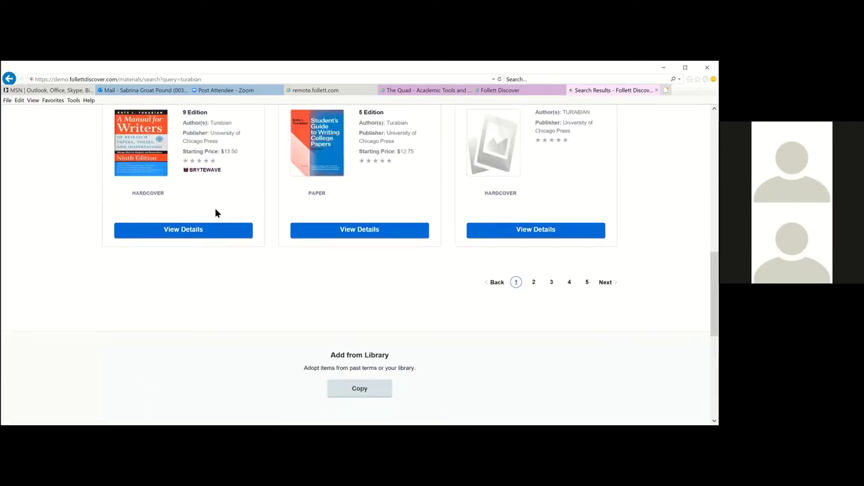
pyautogui.scroll(2, 162, 189)
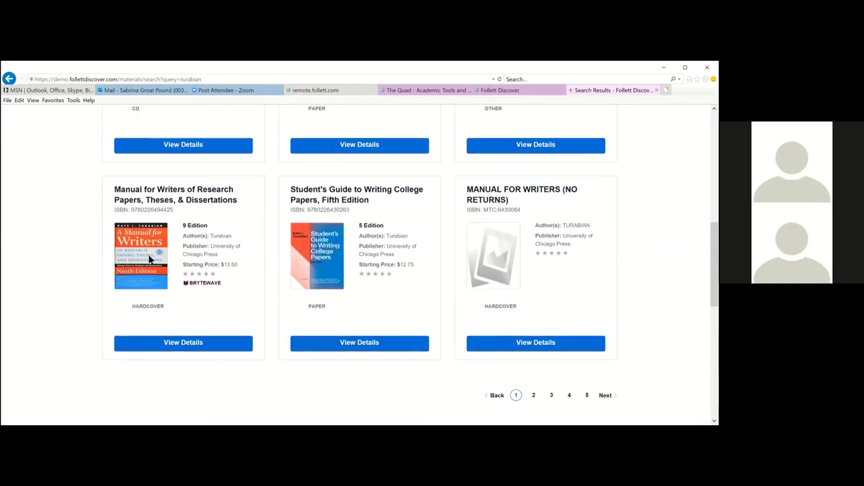
pyautogui.click(180, 349)
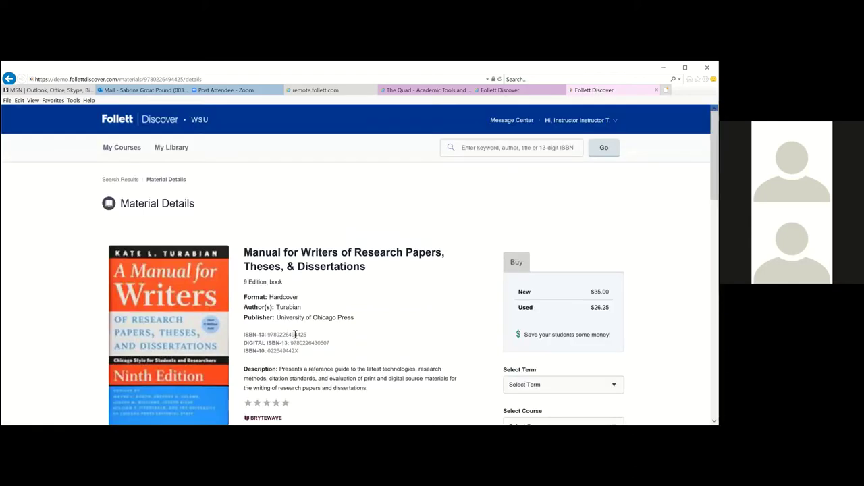
# Step: Examine the book's format, ISBNs, description, prices and adoption options on its Material Details page
pyautogui.scroll(-1, 294, 338)
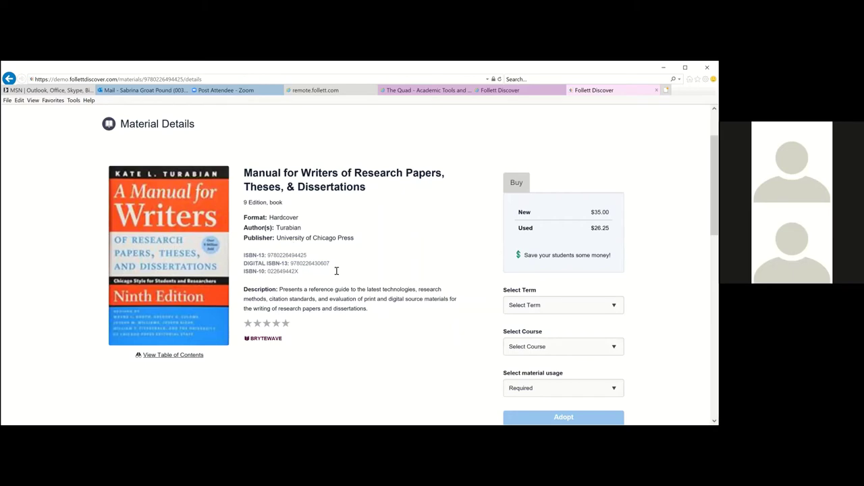
pyautogui.scroll(-1, 320, 291)
pyautogui.scroll(-1, 320, 293)
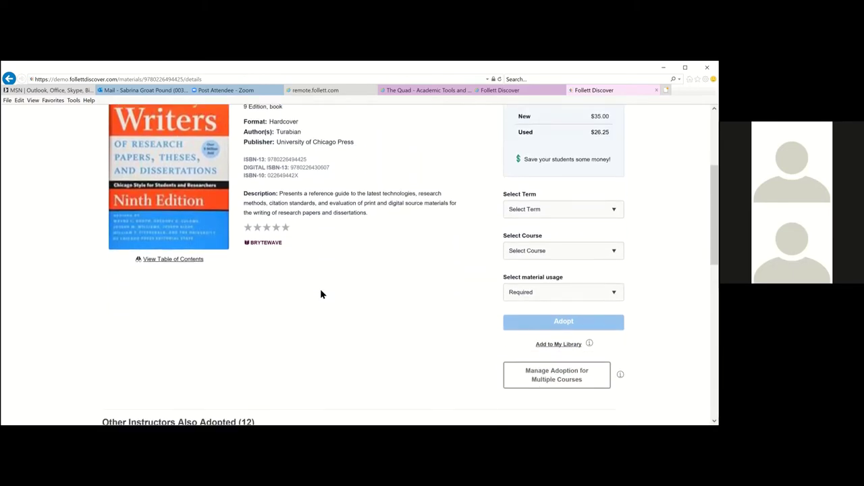
pyautogui.scroll(2, 320, 294)
pyautogui.scroll(-1, 320, 293)
pyautogui.scroll(-3, 320, 289)
pyautogui.scroll(4, 320, 288)
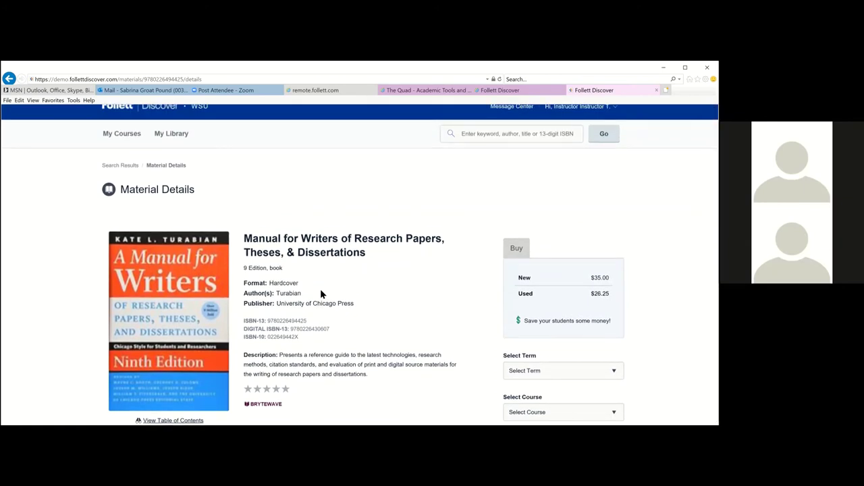
pyautogui.scroll(-1, 320, 293)
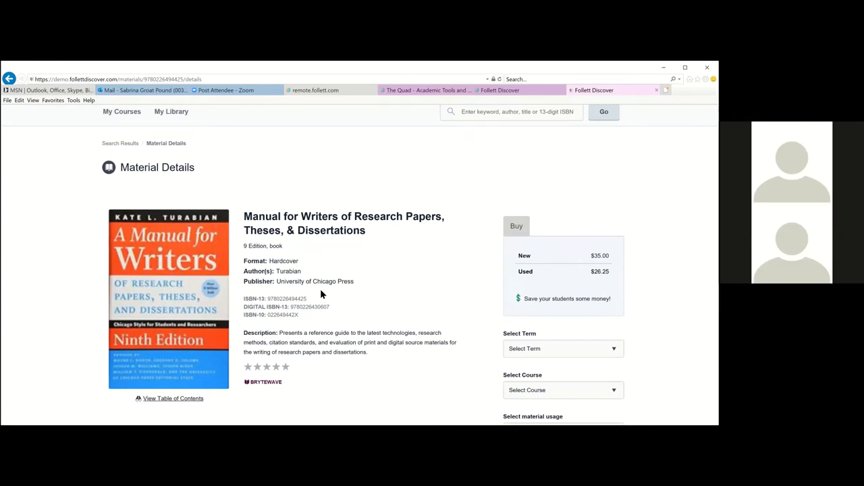
pyautogui.scroll(-3, 321, 294)
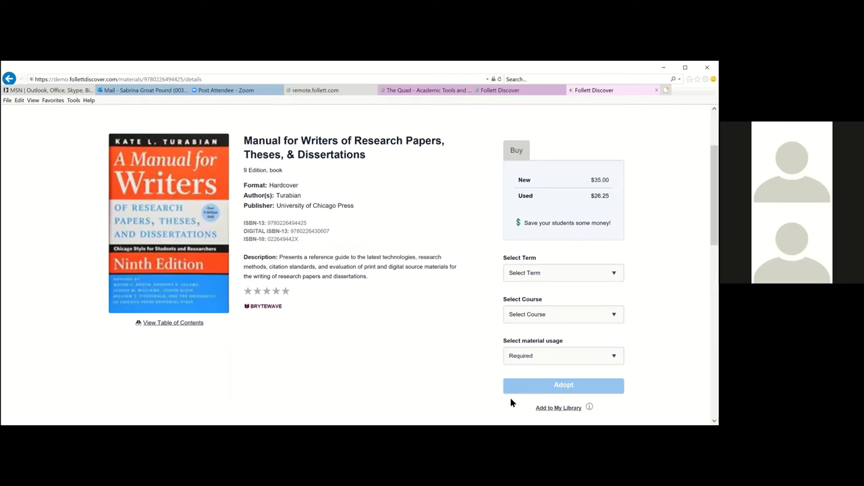
# Step: Add the Manual for Writers to My Library and look over its library entry
pyautogui.scroll(-1, 438, 348)
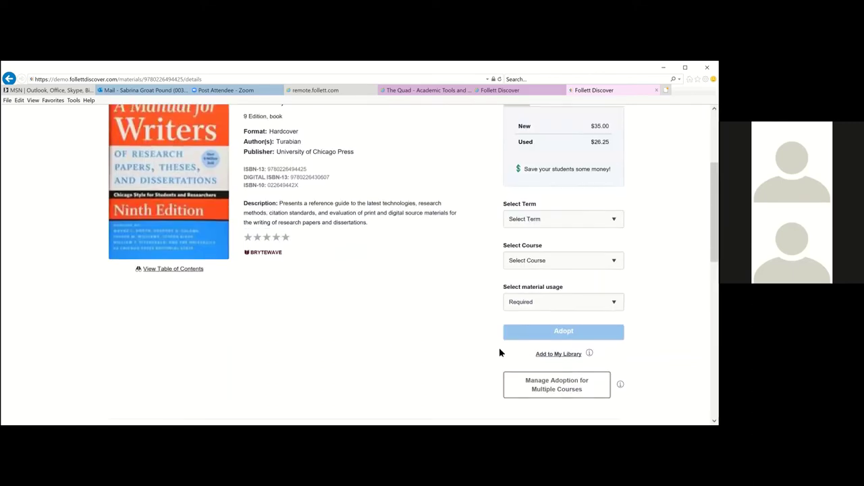
pyautogui.click(557, 354)
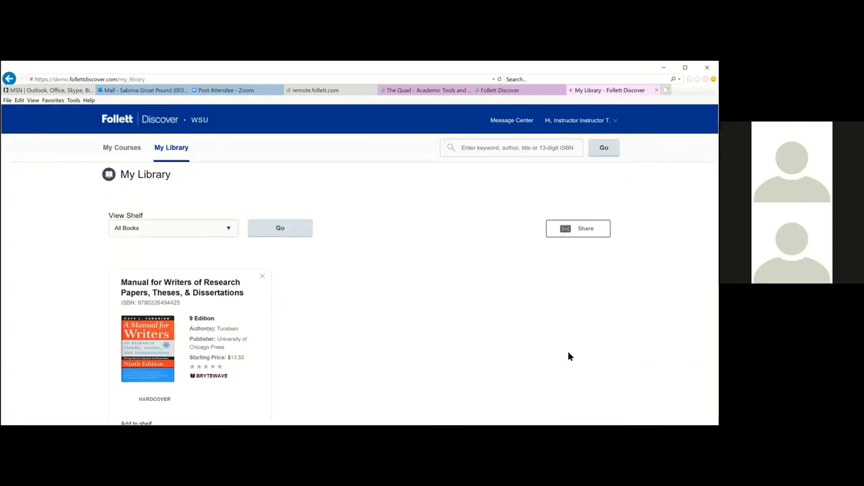
pyautogui.scroll(-2, 349, 327)
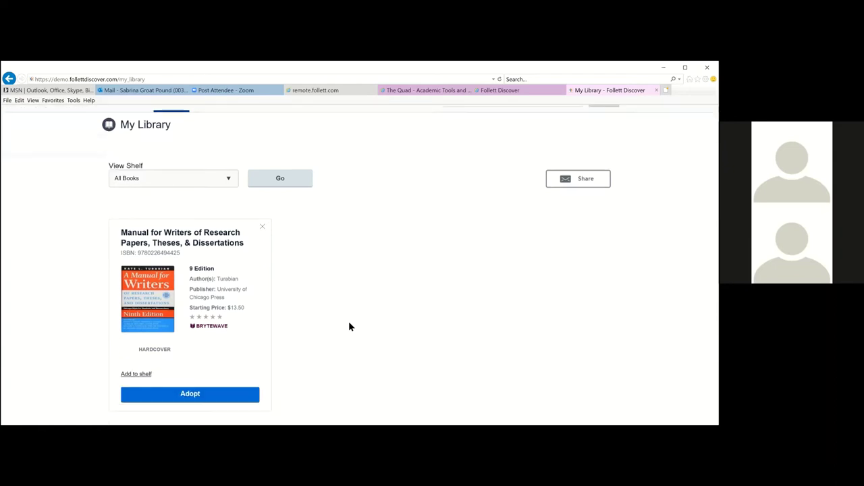
pyautogui.scroll(1, 349, 327)
pyautogui.scroll(-3, 349, 327)
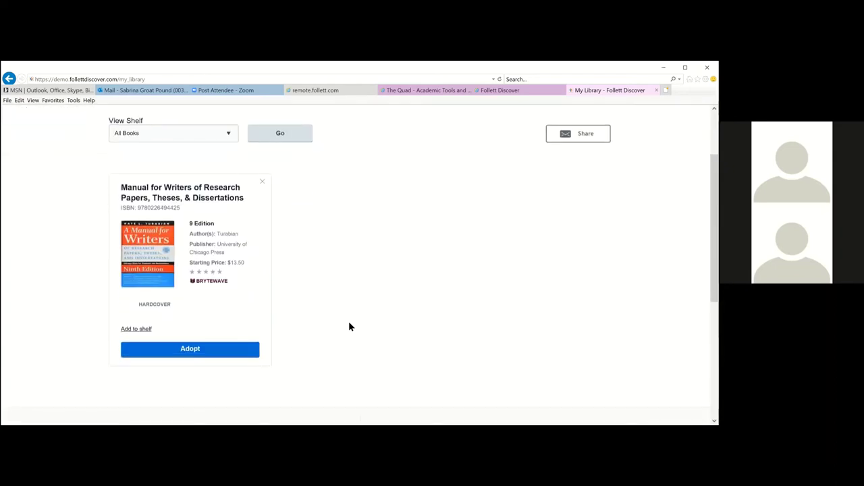
pyautogui.scroll(3, 349, 327)
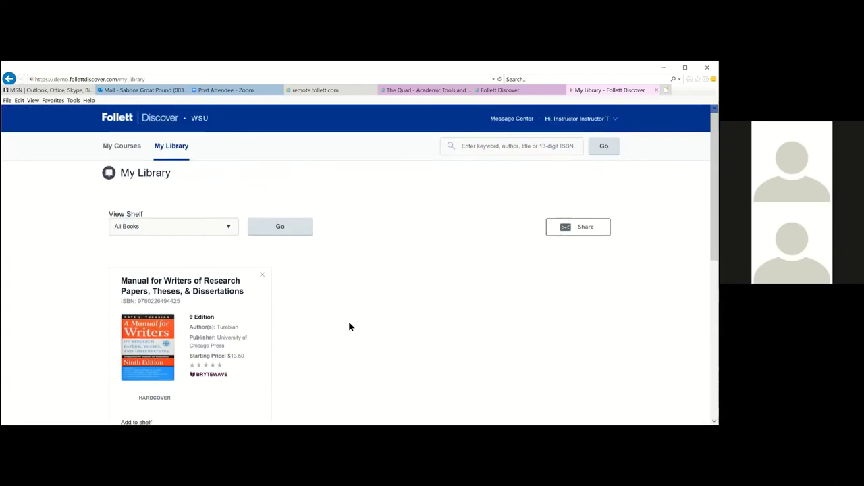
# Step: Visit the My Courses page and return to My Library
pyautogui.click(129, 149)
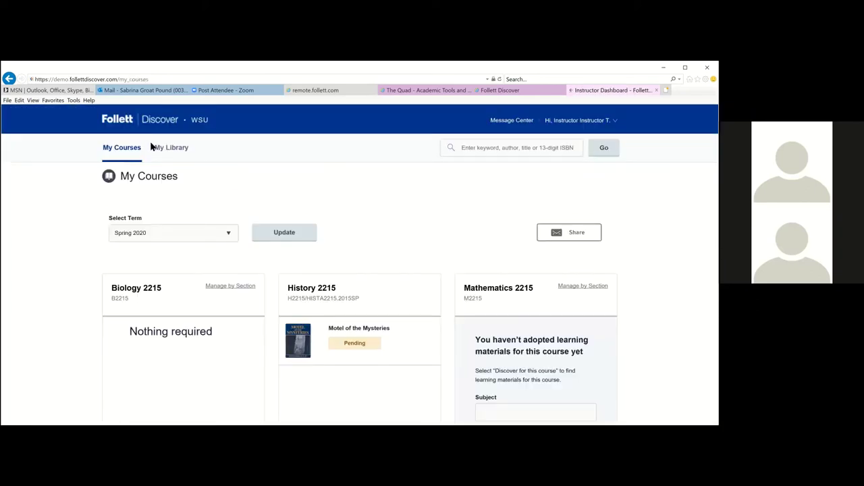
pyautogui.rightClick(175, 150)
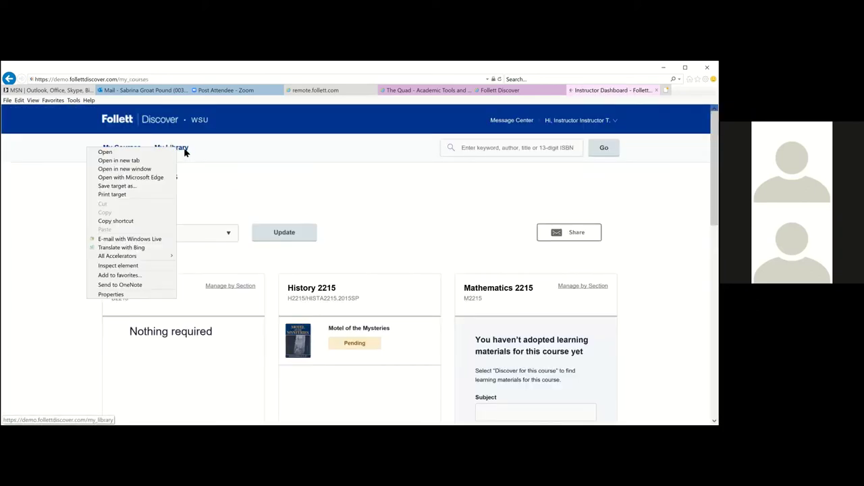
pyautogui.click(188, 154)
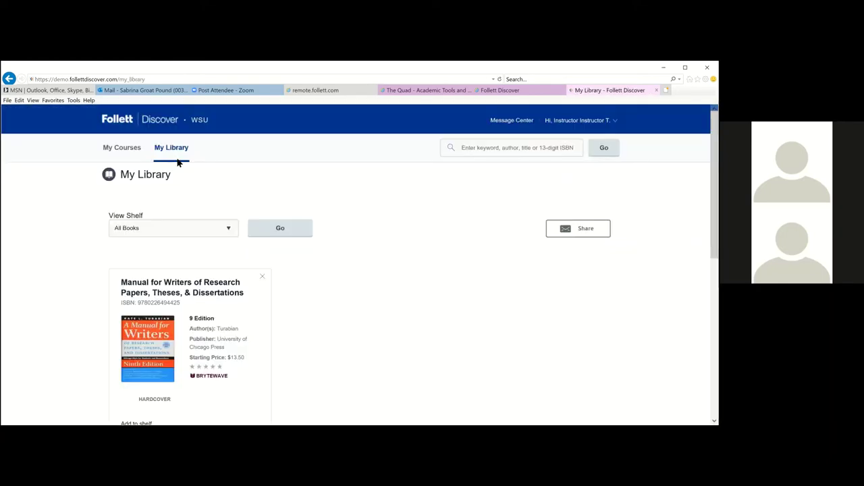
pyautogui.scroll(-1, 268, 313)
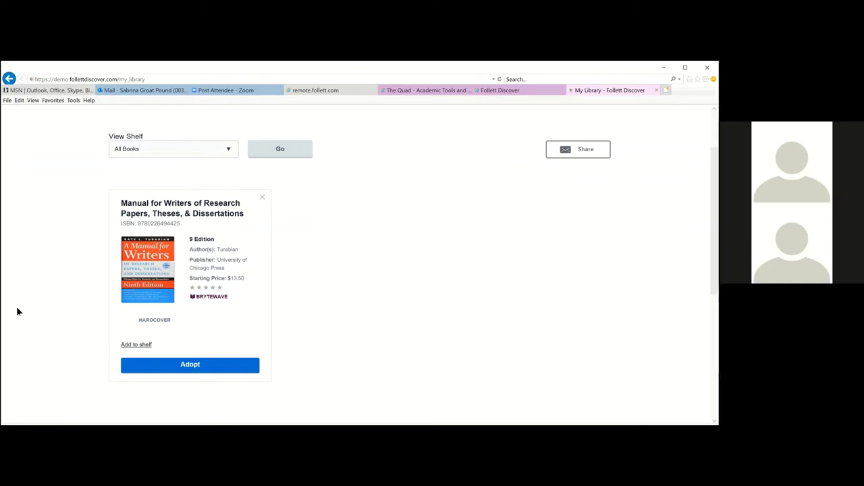
pyautogui.click(129, 346)
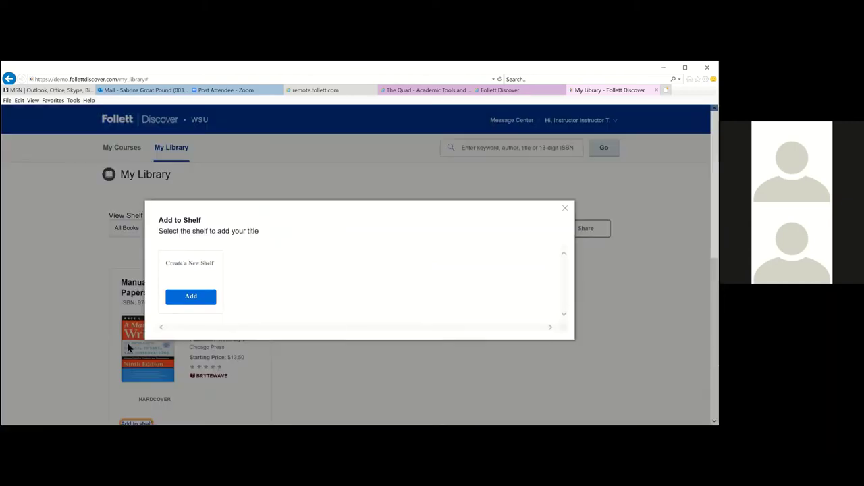
pyautogui.click(196, 300)
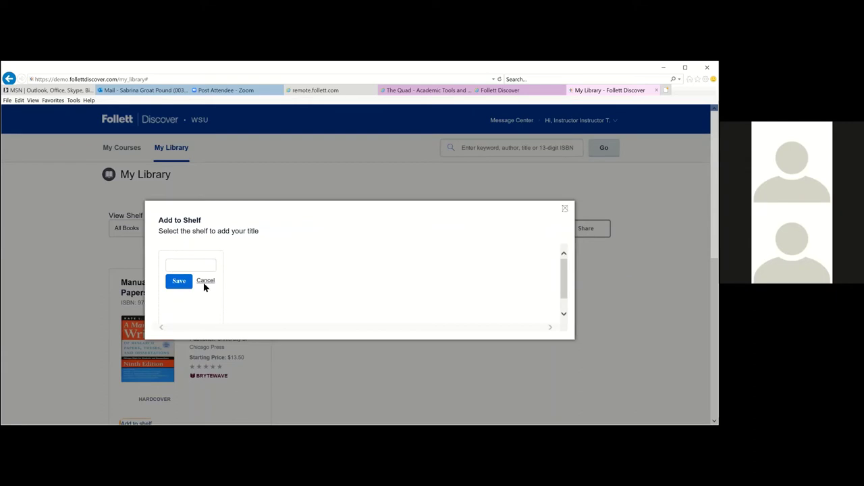
pyautogui.click(205, 280)
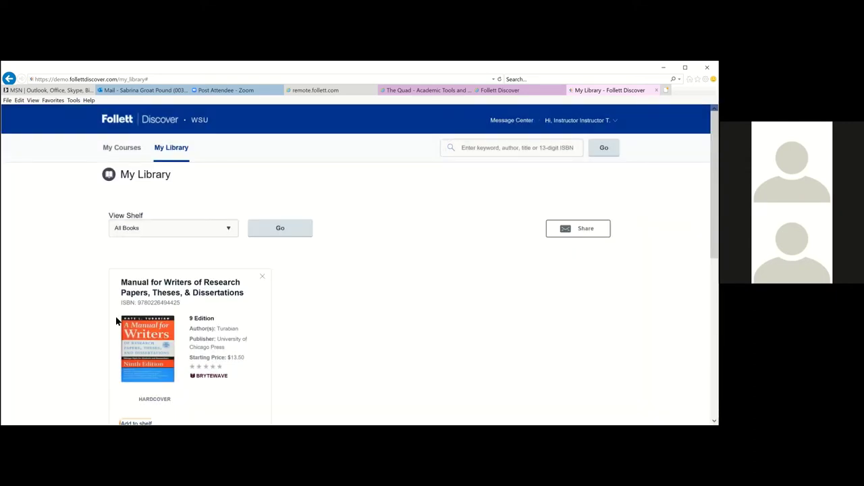
# Step: Add the Manual for Writers to a new library shelf named "hist 10"
pyautogui.scroll(-1, 121, 325)
pyautogui.click(135, 339)
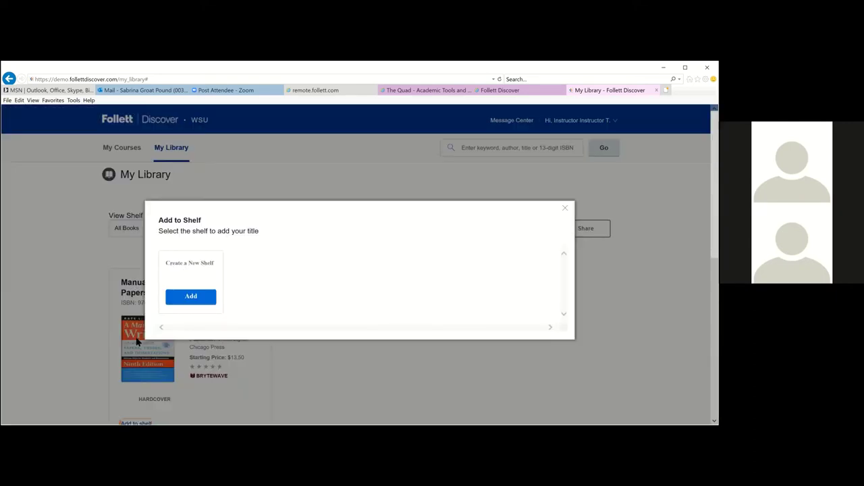
pyautogui.click(198, 297)
pyautogui.click(201, 270)
pyautogui.write('hist')
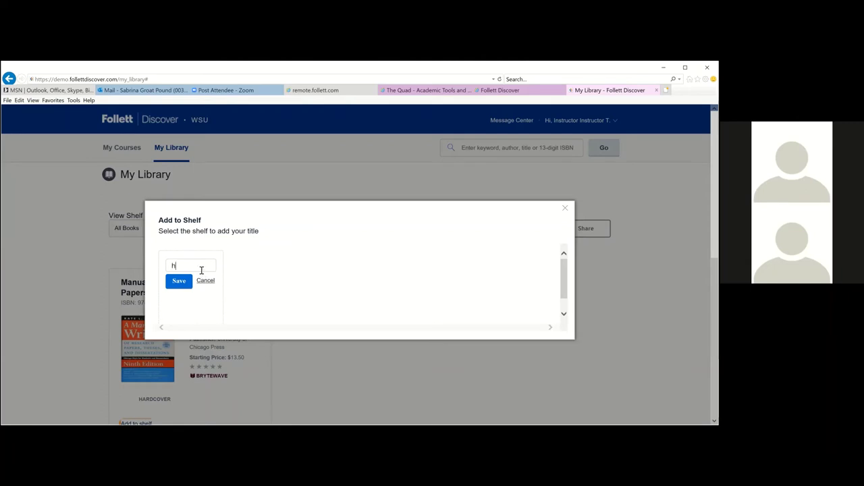
pyautogui.write(' 10')
pyautogui.click(188, 283)
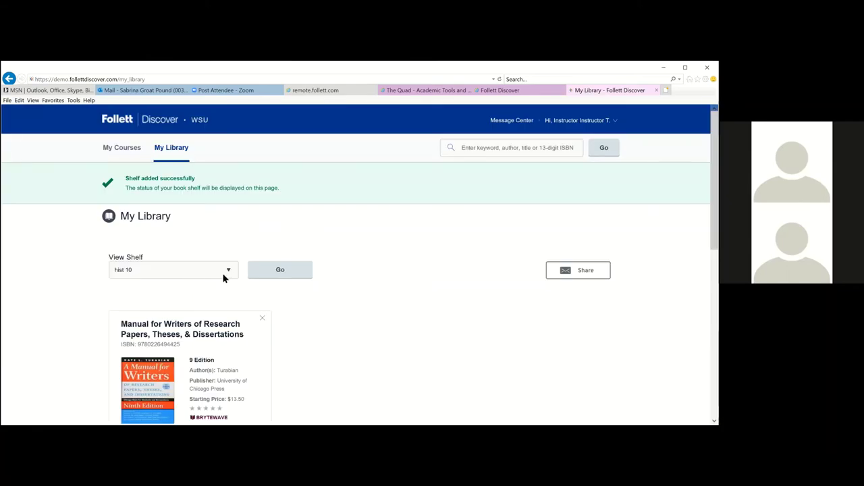
# Step: Try the shelf choices in My Library, selecting All Books and returning the selection to hist 10
pyautogui.click(231, 272)
pyautogui.click(215, 270)
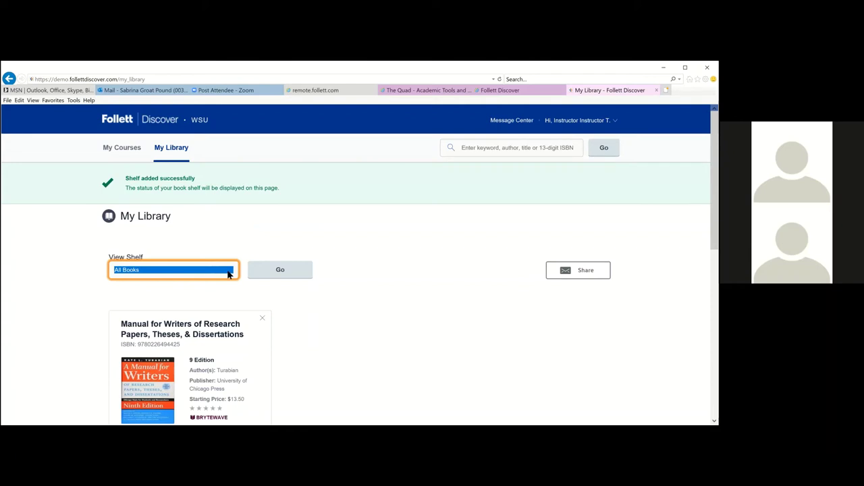
pyautogui.click(225, 297)
pyautogui.click(231, 271)
pyautogui.click(212, 276)
# Step: Start adopting the Manual for Writers from the library, with Spring 2020 as the term, and bring up its course list
pyautogui.scroll(-2, 266, 308)
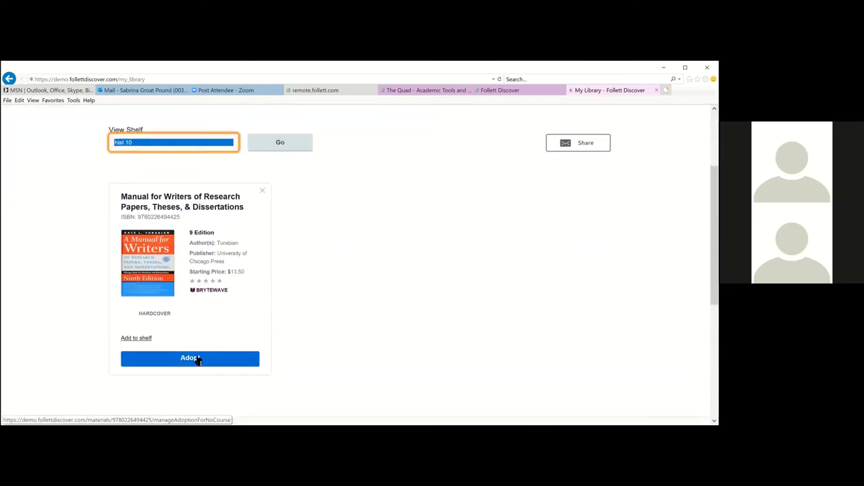
pyautogui.click(198, 359)
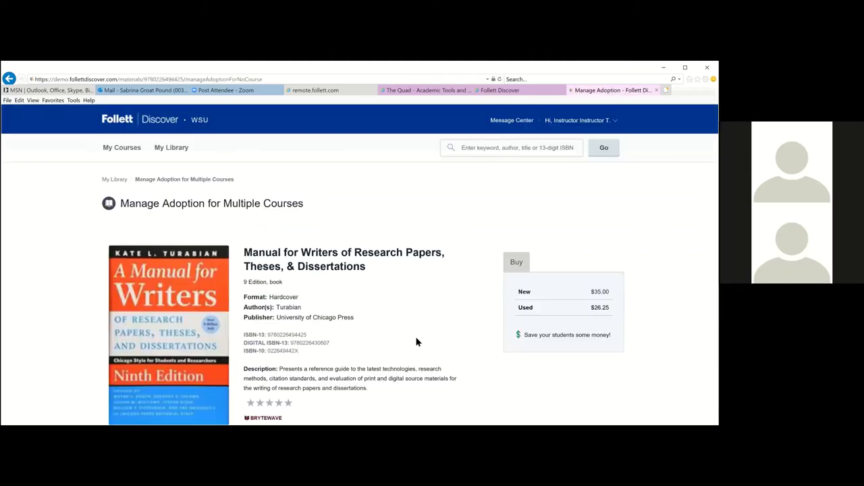
pyautogui.scroll(-3, 416, 339)
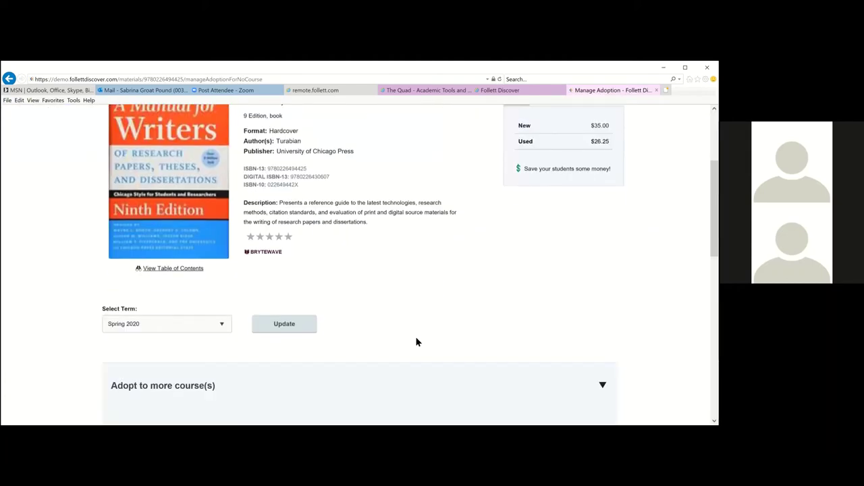
pyautogui.click(222, 326)
pyautogui.click(211, 325)
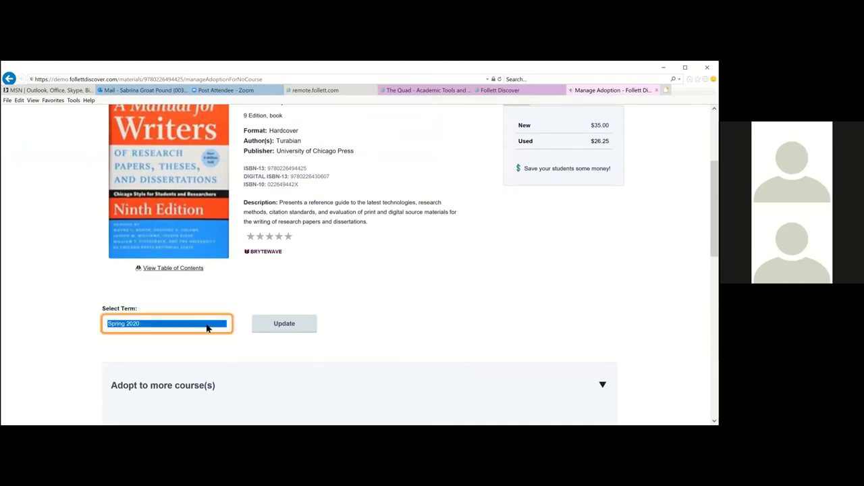
pyautogui.scroll(-3, 208, 328)
pyautogui.scroll(-3, 207, 328)
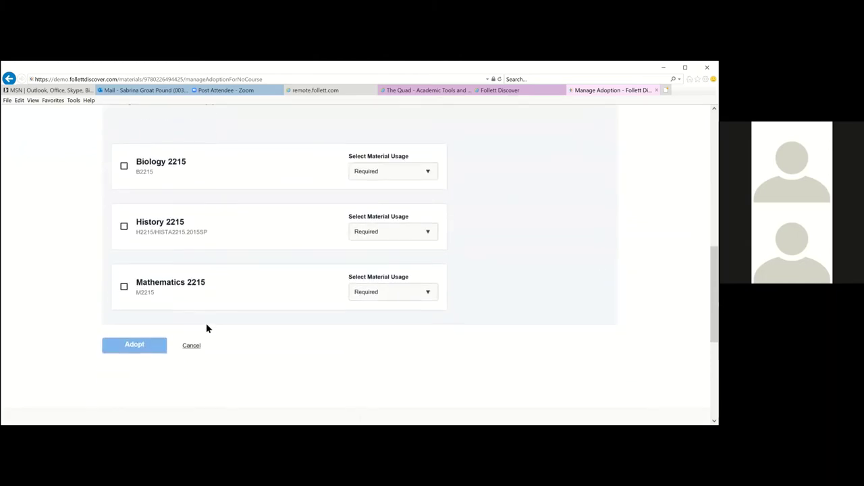
# Step: Select History 2215, set its material usage to Recommended, and adopt the Manual for Writers for it
pyautogui.click(124, 227)
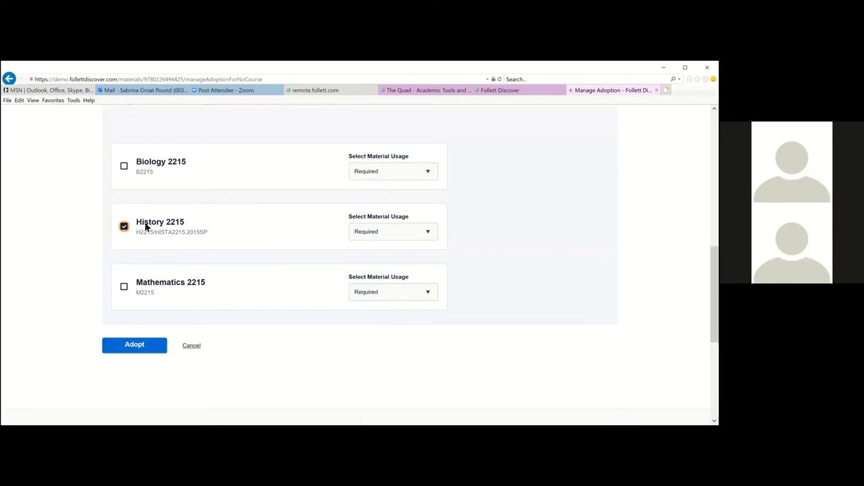
pyautogui.click(428, 232)
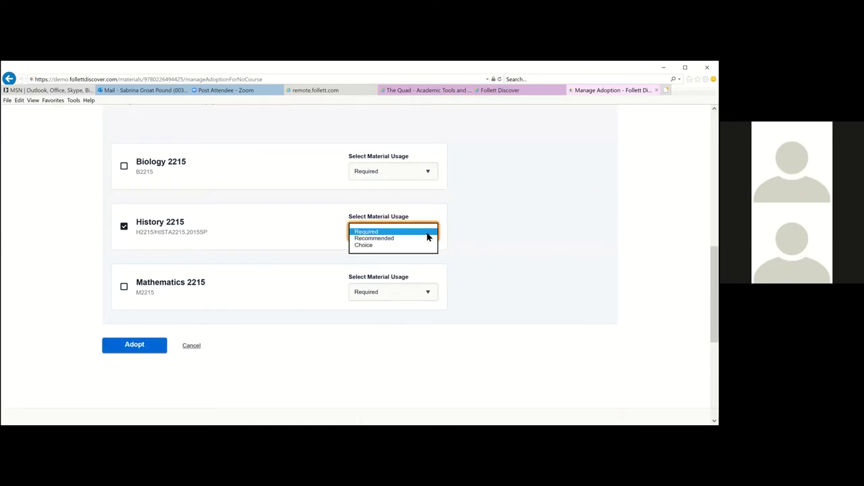
pyautogui.click(421, 239)
pyautogui.scroll(-2, 476, 244)
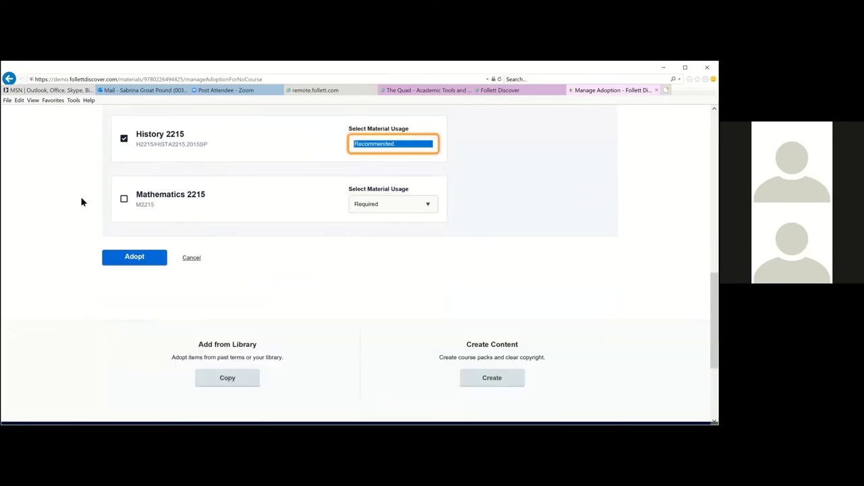
pyautogui.click(139, 257)
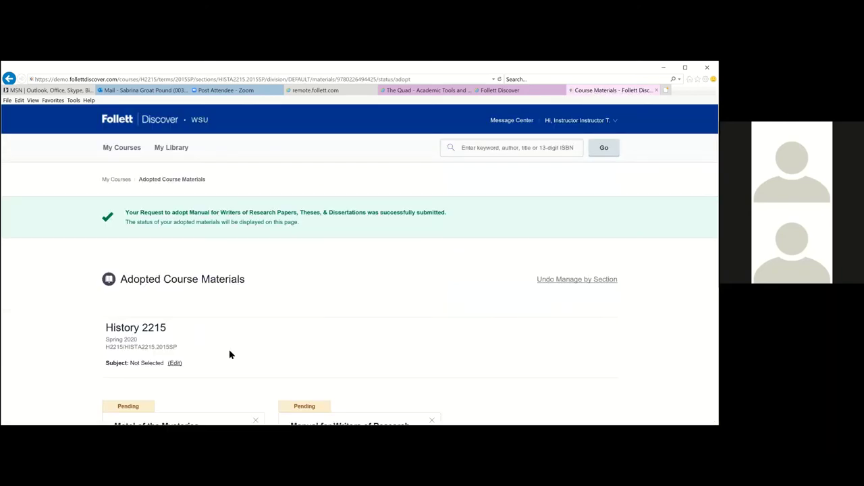
# Step: Open the Mathematics 2215 adopted materials page from the course list and dismiss the rating and review reminder
pyautogui.scroll(-3, 229, 354)
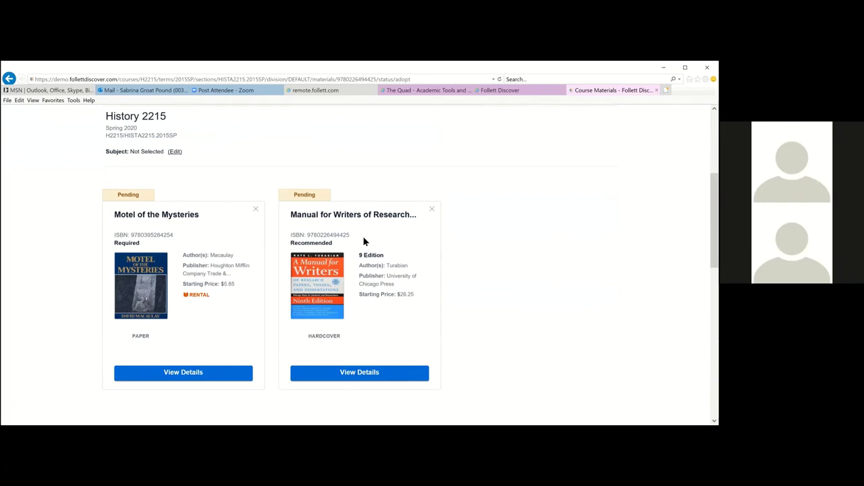
pyautogui.scroll(-3, 363, 241)
pyautogui.scroll(6, 363, 241)
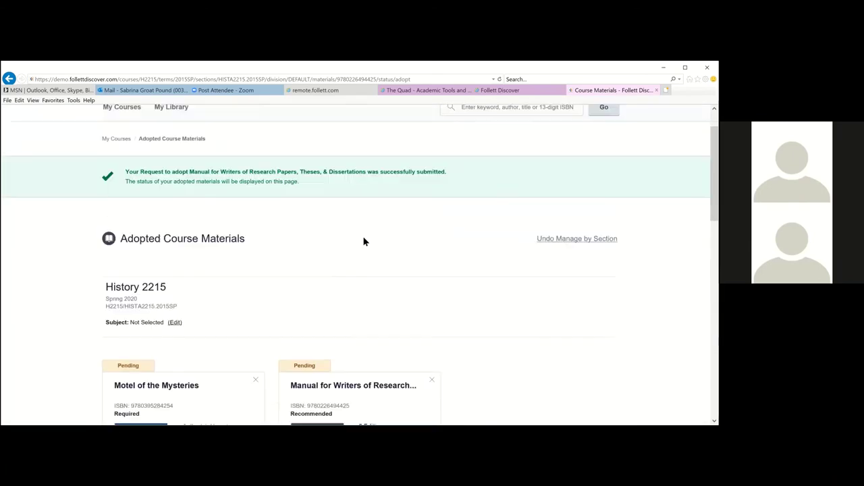
pyautogui.scroll(1, 363, 241)
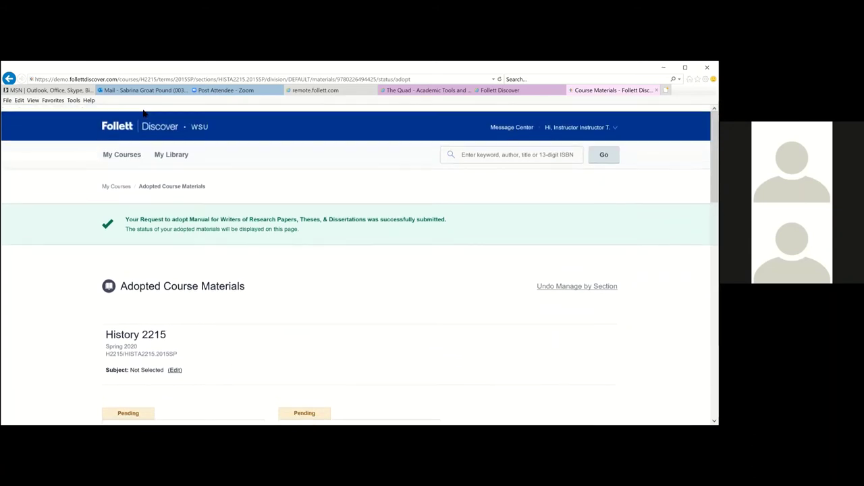
pyautogui.click(134, 149)
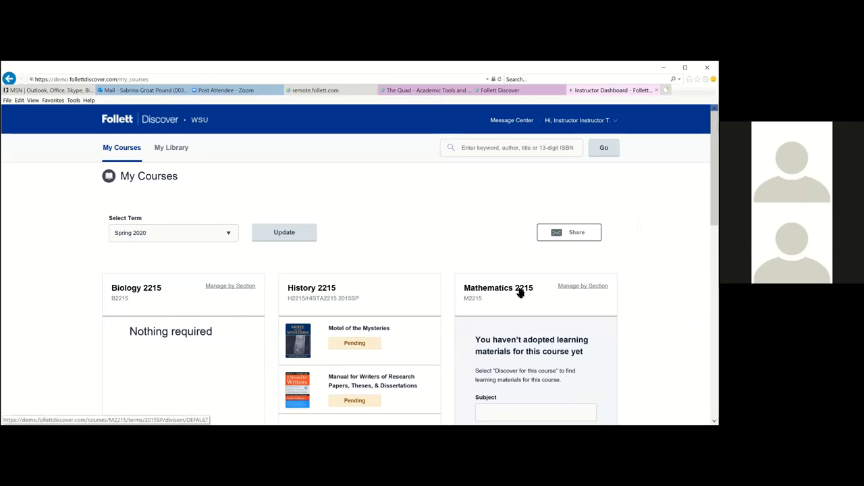
pyautogui.click(521, 293)
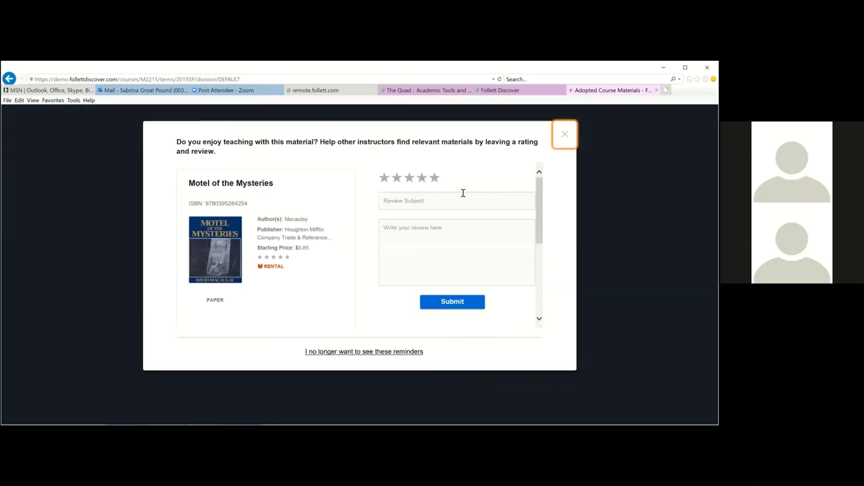
pyautogui.rightClick(566, 138)
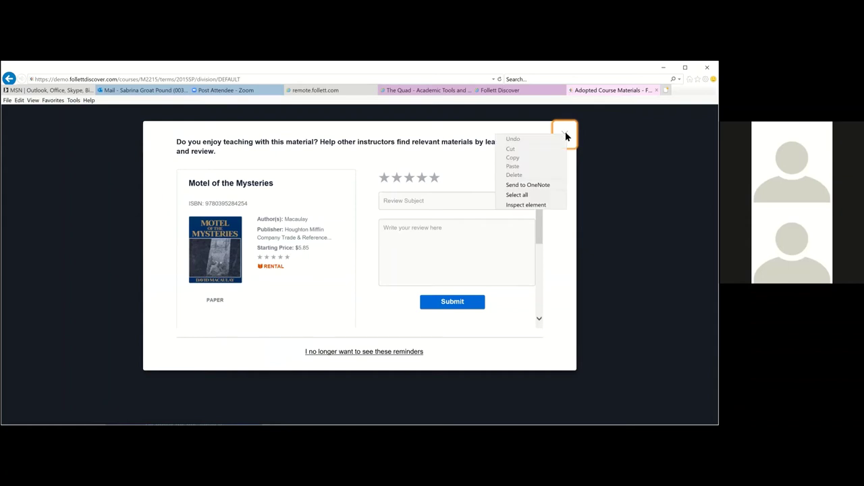
pyautogui.click(564, 139)
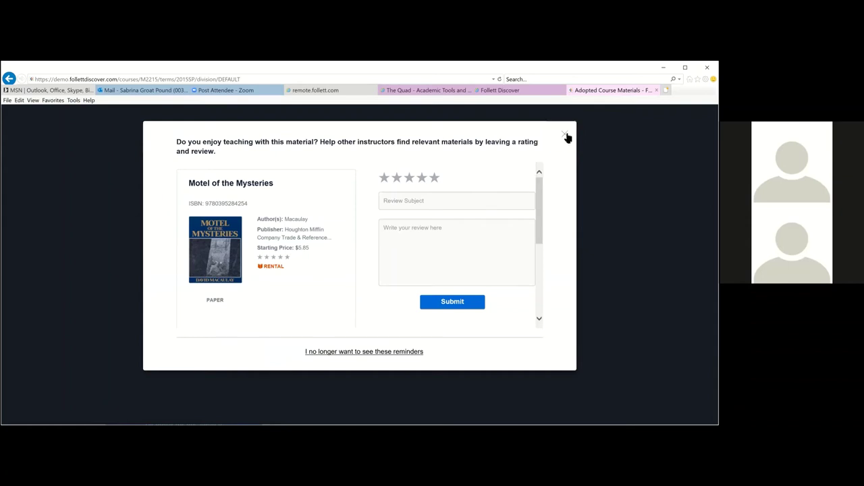
pyautogui.click(566, 135)
pyautogui.scroll(-3, 374, 239)
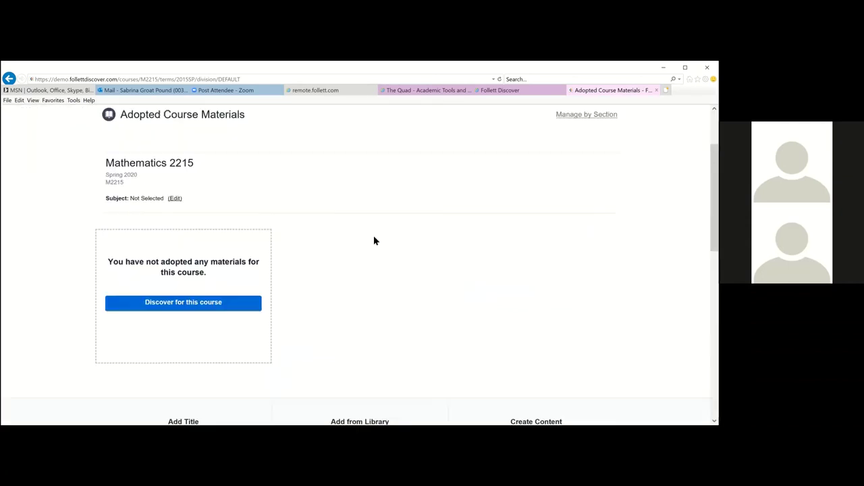
pyautogui.scroll(3, 427, 217)
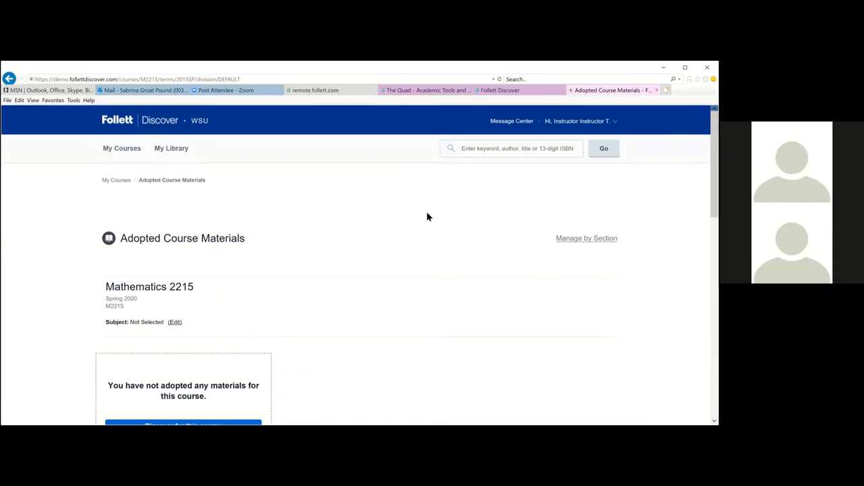
# Step: Search the course materials for "prealgebra"
pyautogui.click(497, 150)
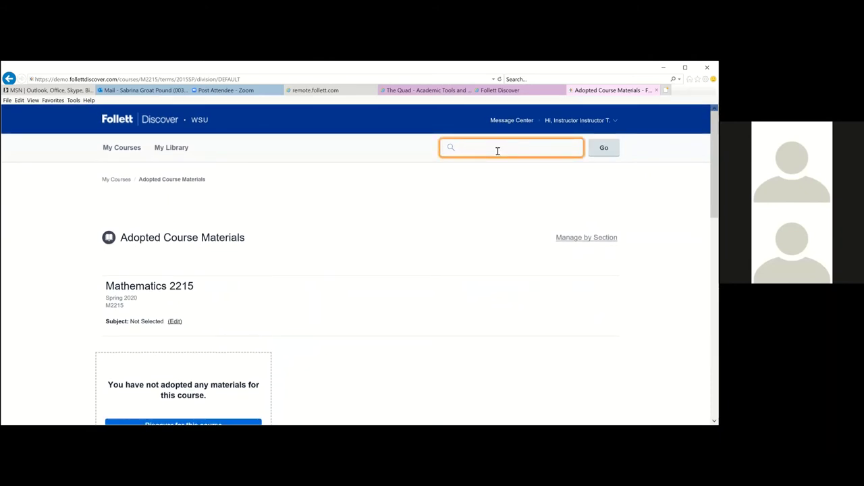
pyautogui.write('mathe')
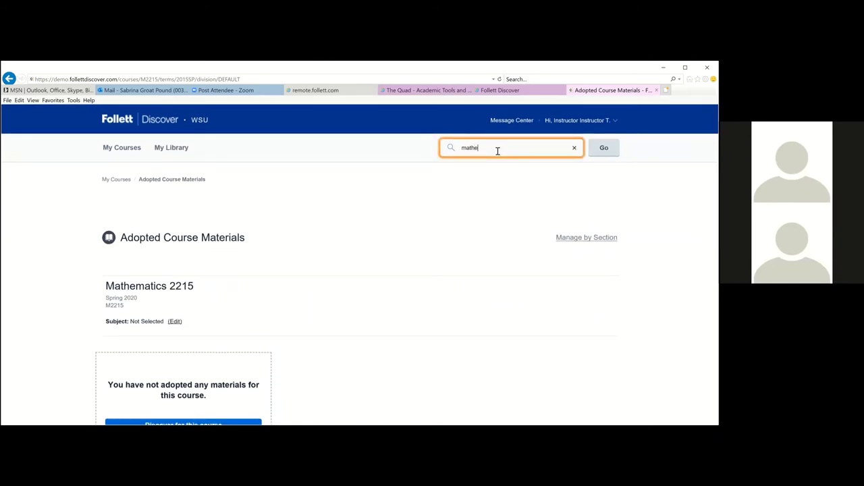
pyautogui.press('BackSpace')
pyautogui.press('BackSpace')
pyautogui.press('BackSpace')
pyautogui.press('BackSpace')
pyautogui.write('nrealgebra')
pyautogui.click(603, 147)
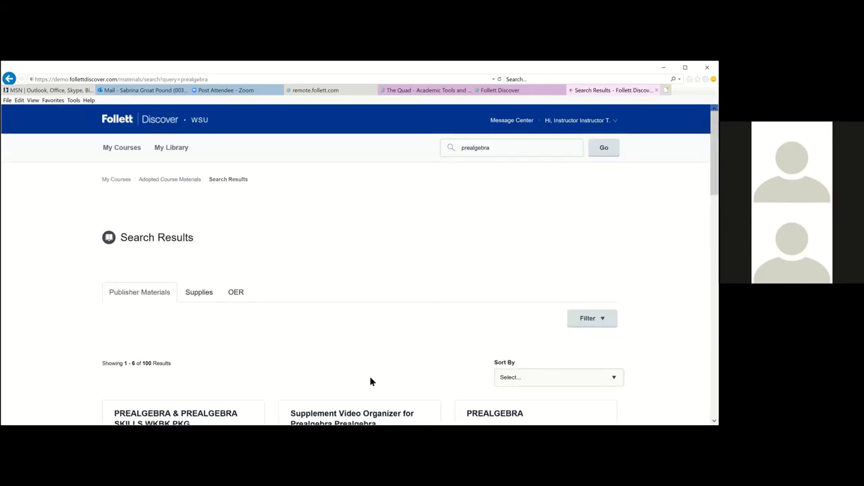
# Step: Show the OER results for prealgebra and open the details of Merlot's Prealgebra by the Department of Mathematics
pyautogui.scroll(-3, 371, 379)
pyautogui.scroll(-3, 370, 381)
pyautogui.scroll(2, 370, 381)
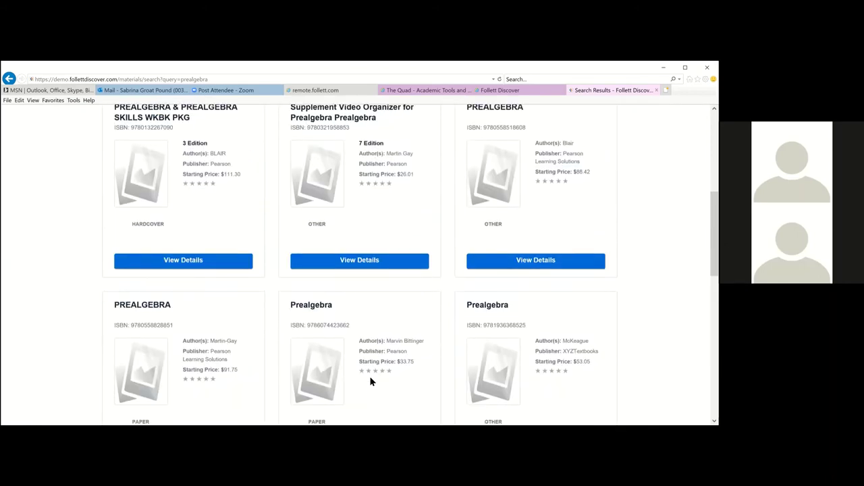
pyautogui.scroll(3, 370, 381)
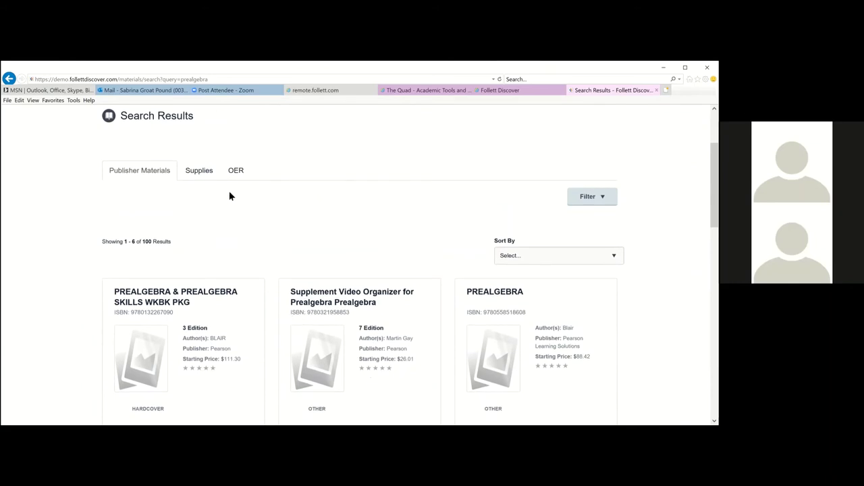
pyautogui.click(238, 172)
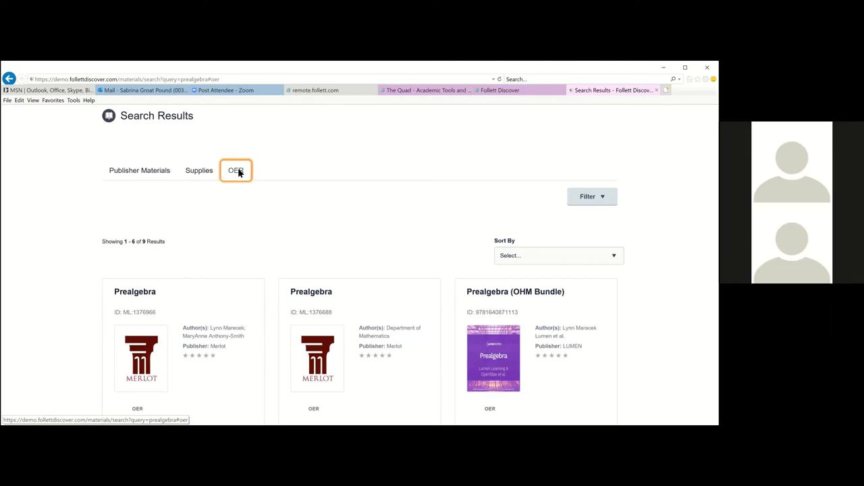
pyautogui.scroll(-2, 367, 337)
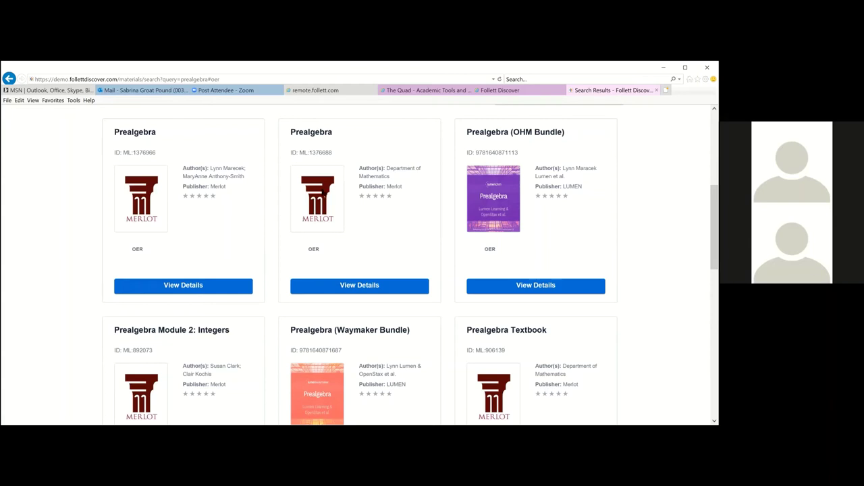
pyautogui.click(336, 286)
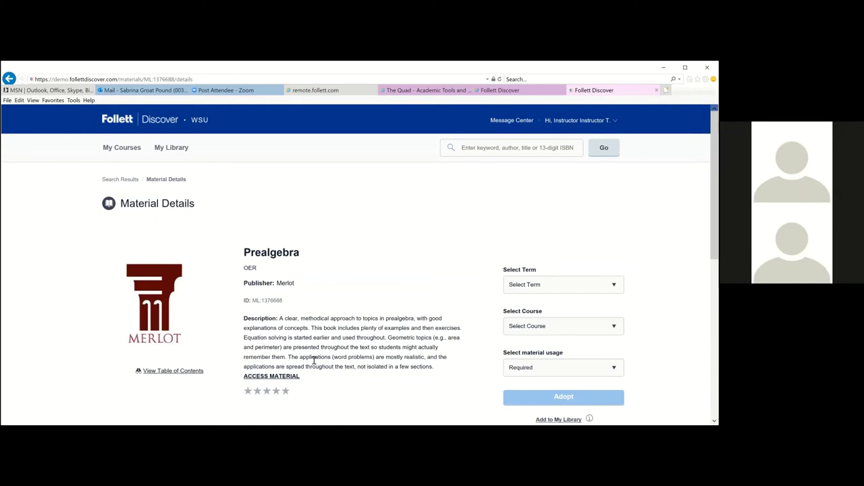
# Step: Examine the Prealgebra OER's description, access link, adoption options and review section
pyautogui.scroll(-1, 313, 360)
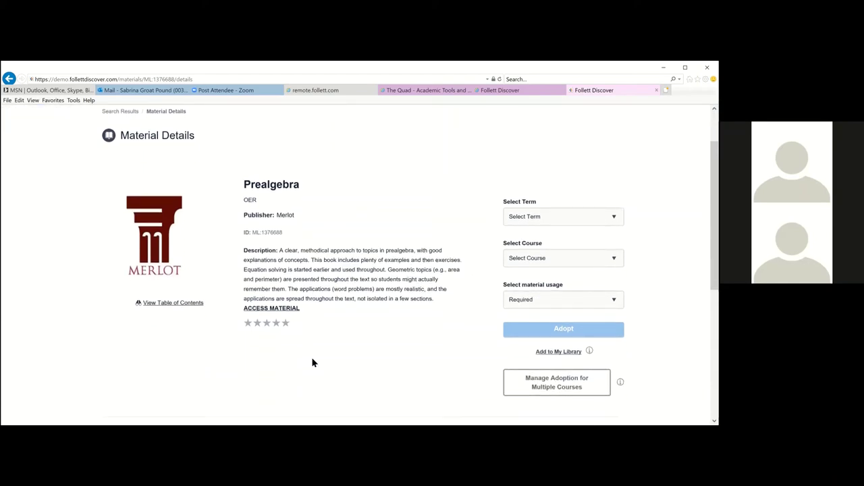
pyautogui.scroll(-1, 312, 363)
pyautogui.scroll(-3, 252, 399)
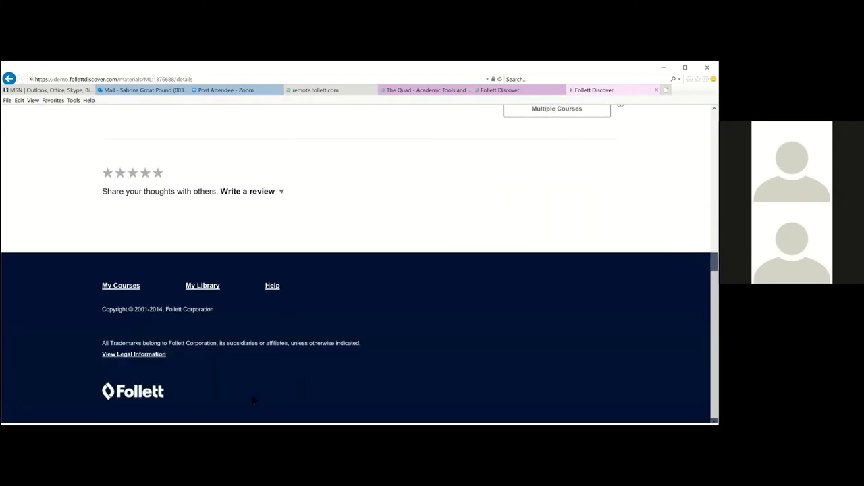
pyautogui.scroll(5, 251, 399)
pyautogui.scroll(-1, 251, 400)
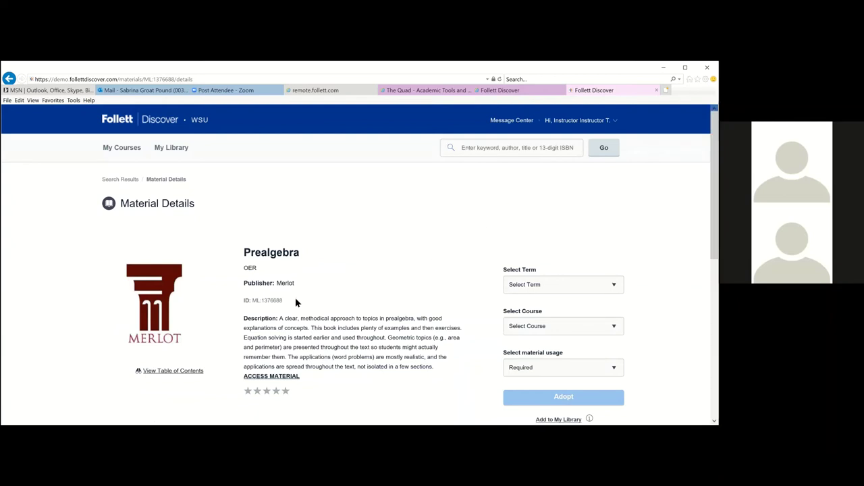
pyautogui.scroll(-2, 302, 302)
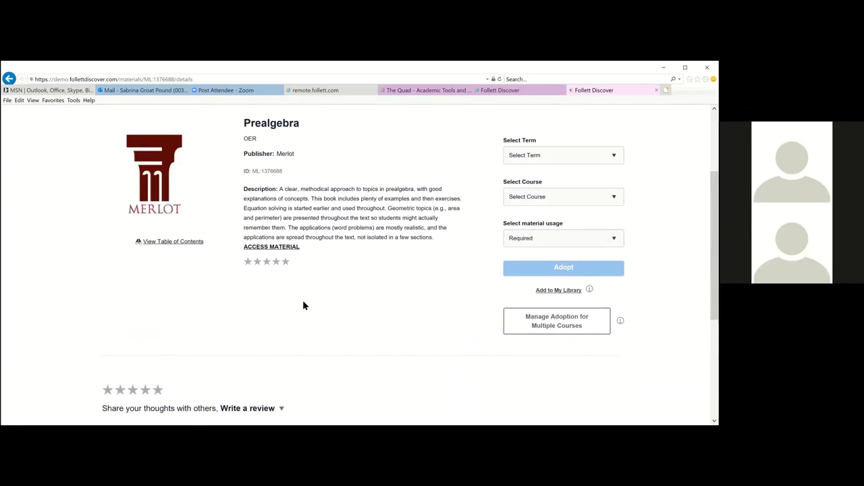
pyautogui.scroll(1, 303, 306)
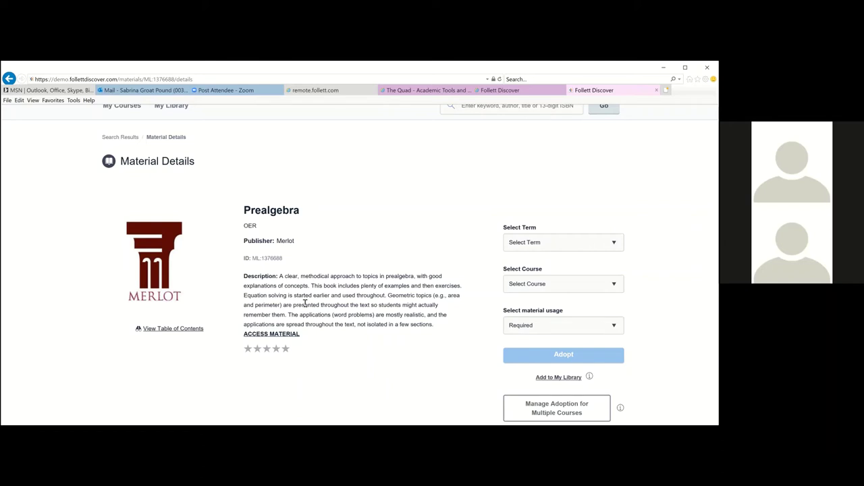
pyautogui.scroll(-3, 309, 304)
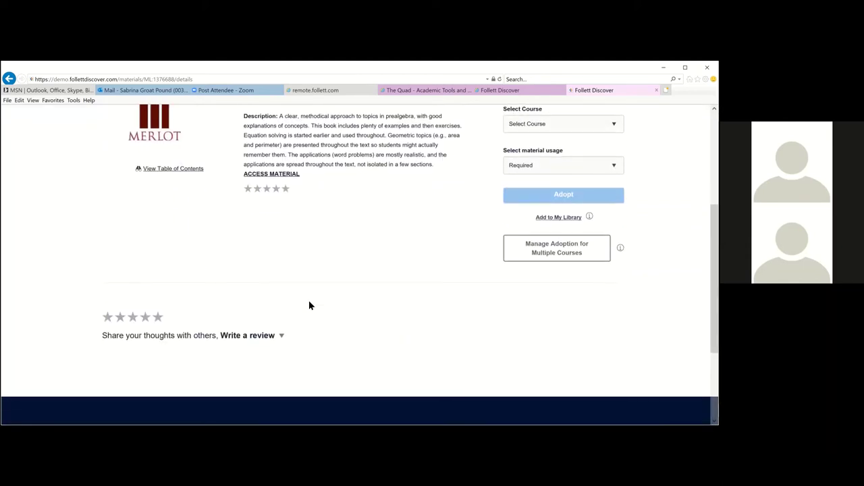
pyautogui.scroll(3, 241, 270)
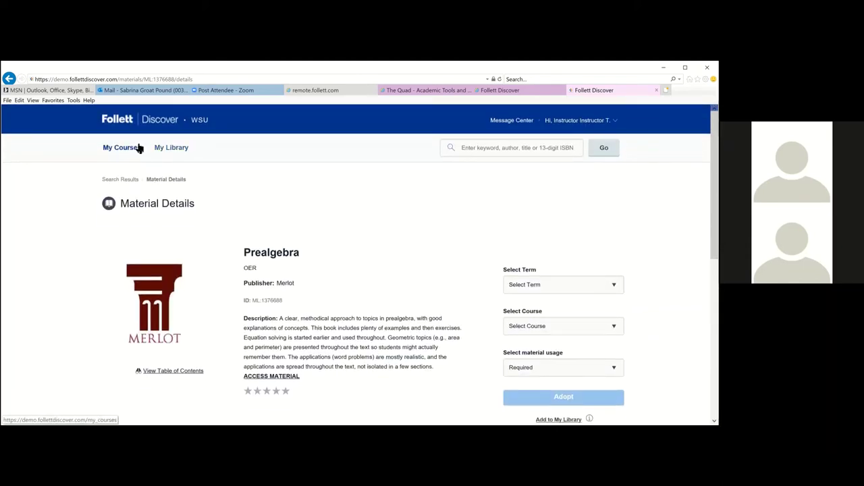
# Step: Search the course materials for "calculator" and show the matching supplies
pyautogui.click(493, 150)
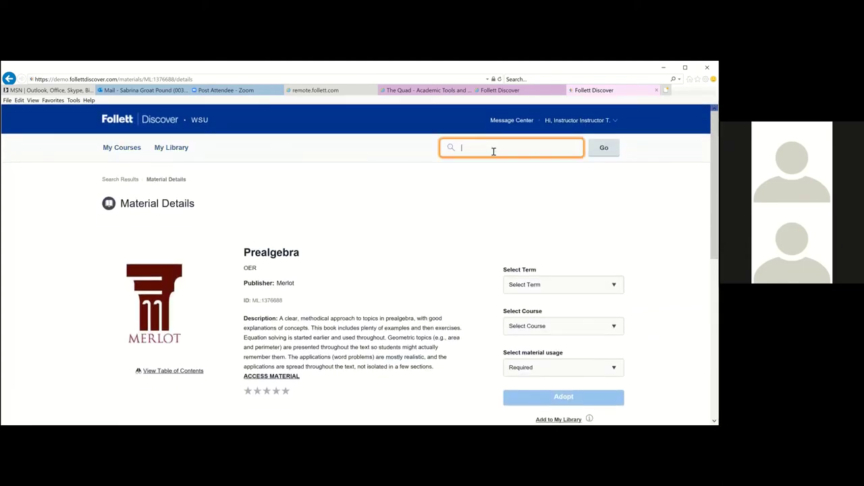
pyautogui.write('calculator')
pyautogui.press('Tab')
pyautogui.press('Return')
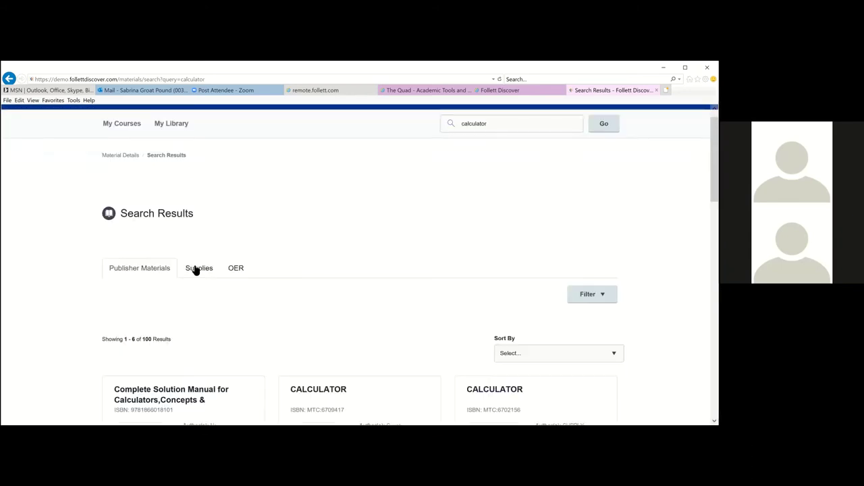
pyautogui.click(195, 268)
# Step: Look through the second page of the calculator supplies
pyautogui.scroll(-6, 258, 351)
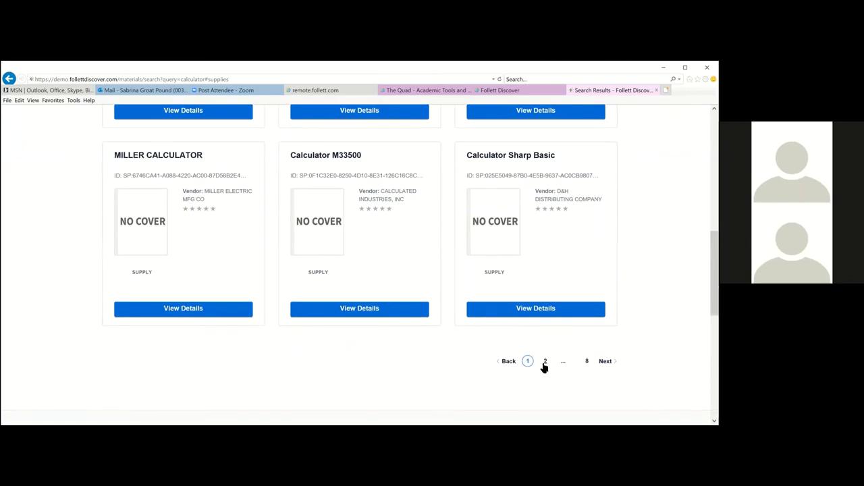
pyautogui.click(545, 364)
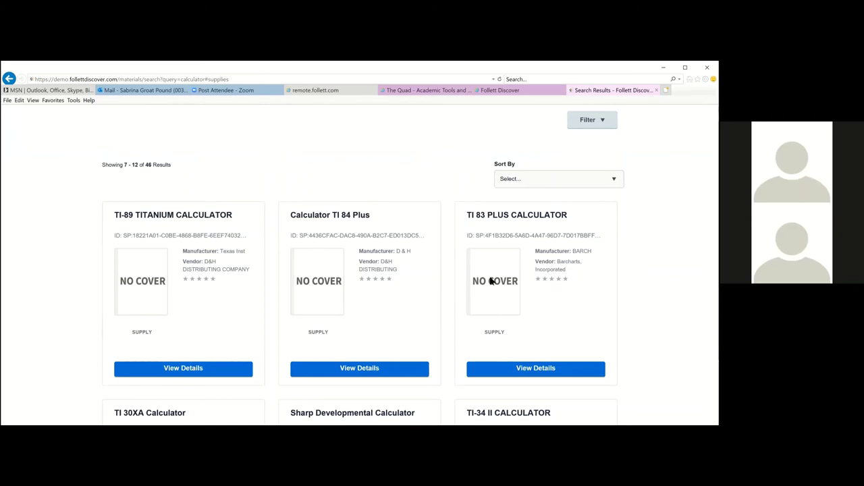
pyautogui.scroll(-3, 489, 280)
pyautogui.scroll(6, 489, 280)
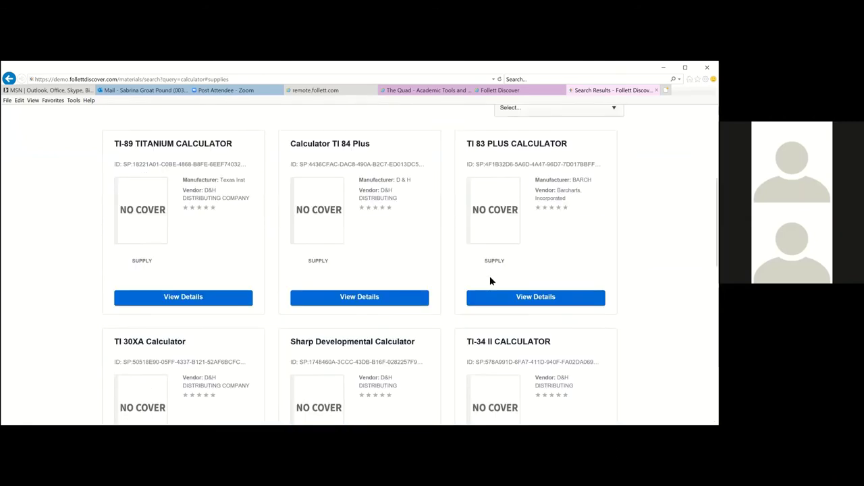
# Step: Return to the Spring 2020 course list and open Mathematics 2215
pyautogui.click(133, 150)
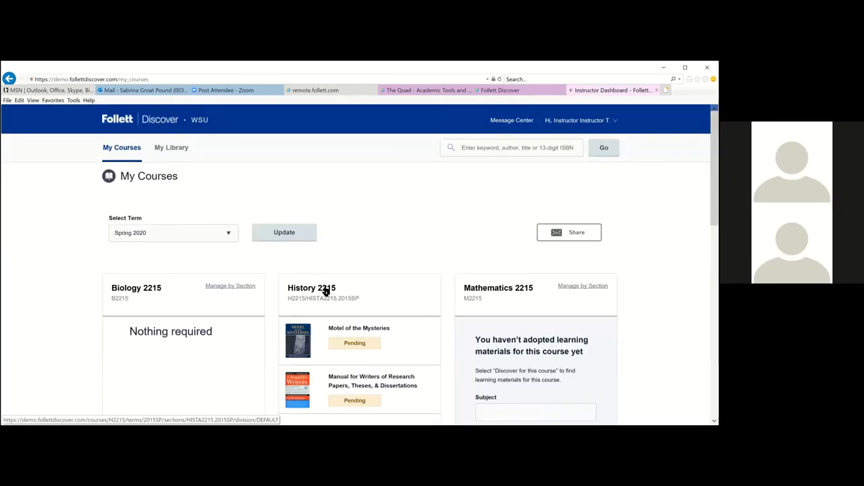
pyautogui.scroll(-1, 326, 291)
pyautogui.scroll(-3, 325, 290)
pyautogui.scroll(5, 325, 289)
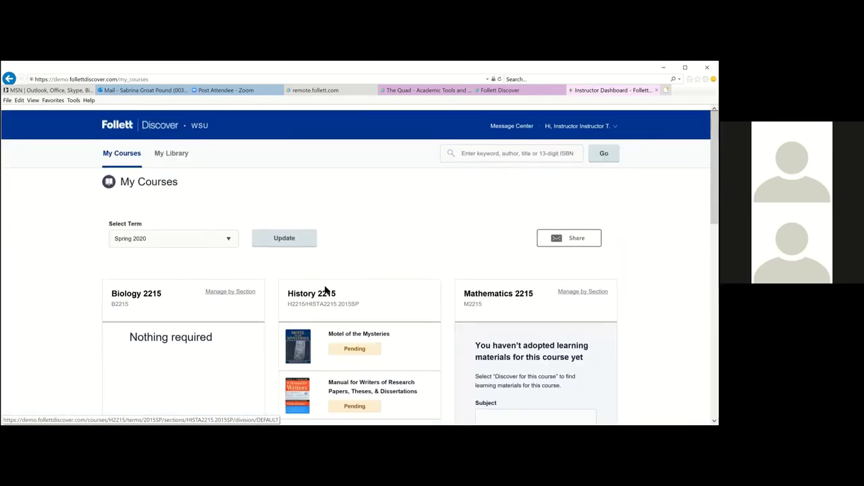
pyautogui.click(472, 290)
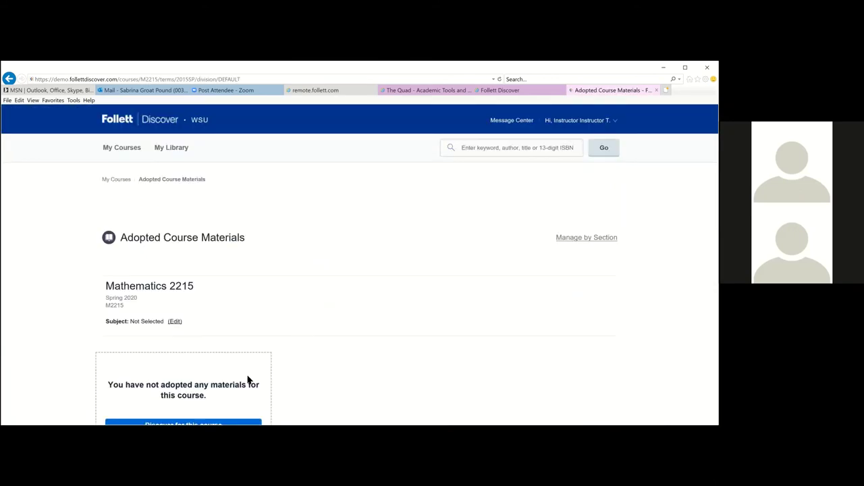
# Step: Open the Add Title form for Mathematics 2215 and bring its author, title, publisher, edition and ISBN fields into view
pyautogui.scroll(-1, 247, 380)
pyautogui.scroll(-5, 247, 380)
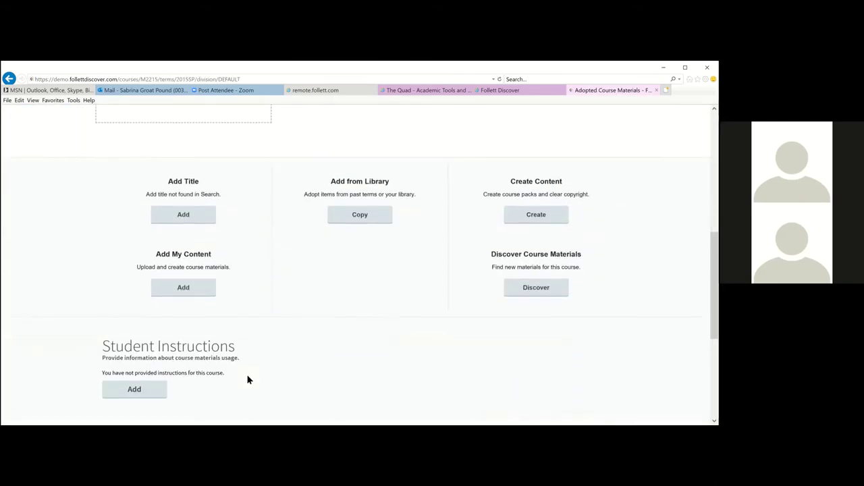
pyautogui.click(186, 216)
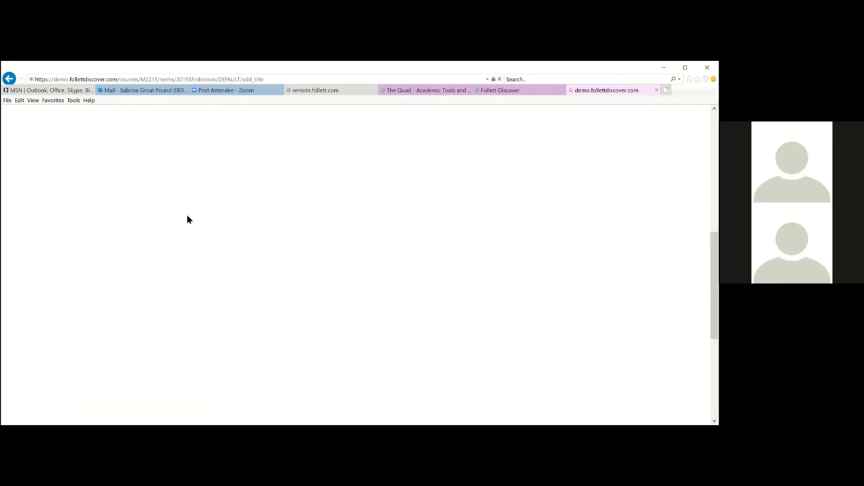
pyautogui.click(211, 285)
pyautogui.scroll(-3, 211, 285)
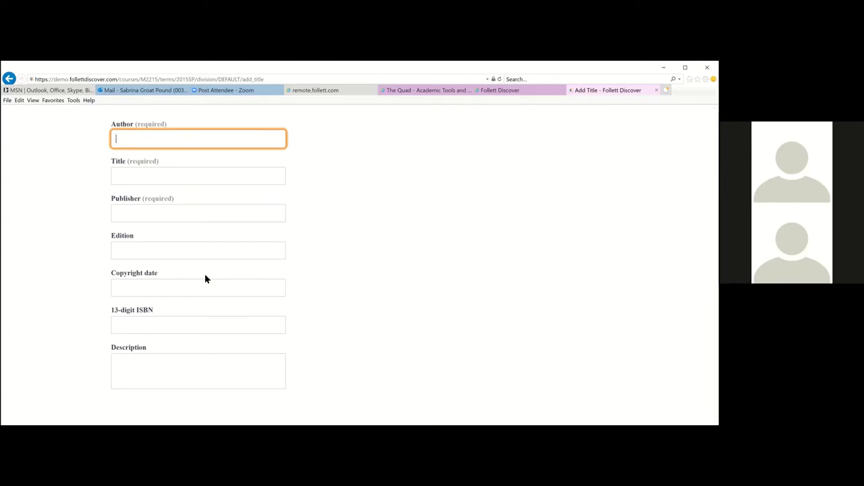
# Step: Examine the Add Title form's ISBN and description fields and the options for submitting or cancelling the request
pyautogui.click(173, 326)
pyautogui.click(174, 358)
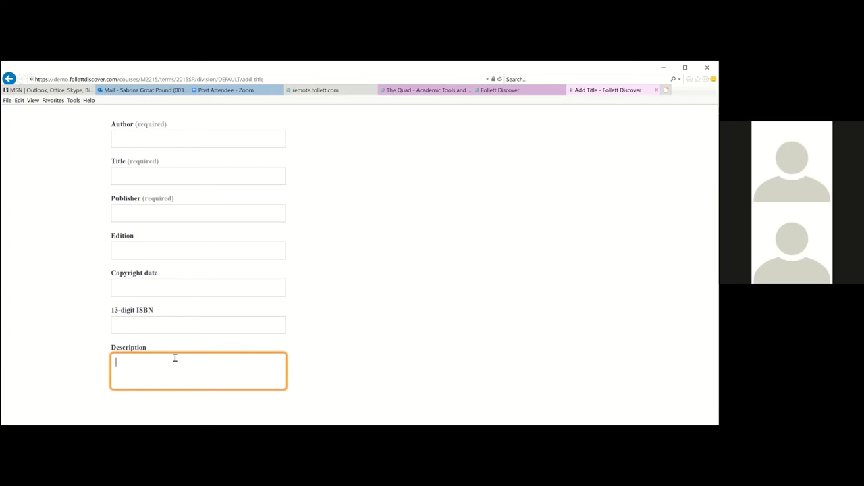
pyautogui.scroll(-3, 174, 358)
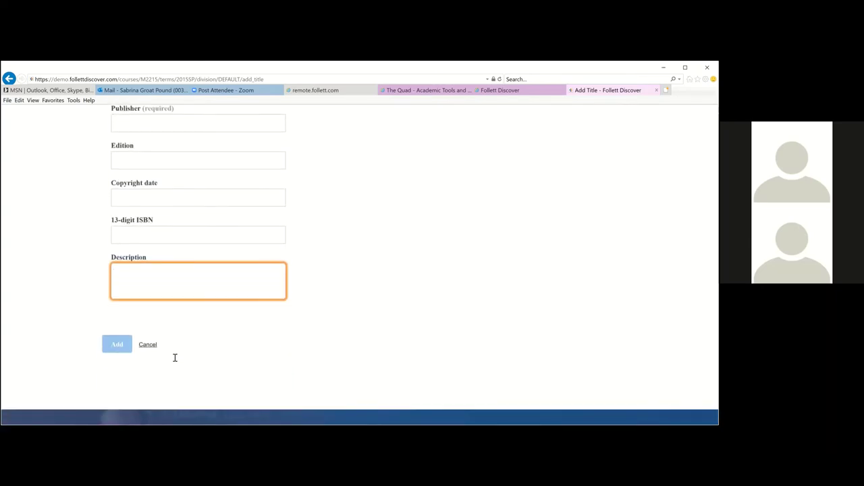
pyautogui.scroll(5, 174, 357)
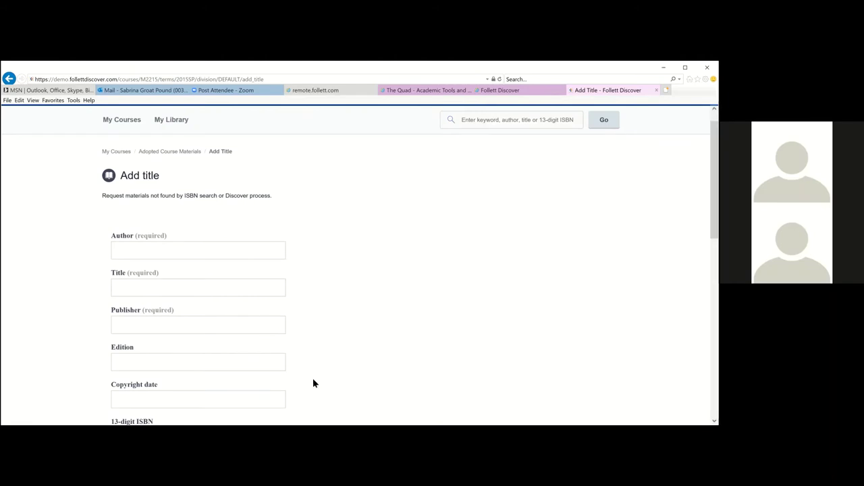
pyautogui.press('Tab')
pyautogui.scroll(3, 312, 384)
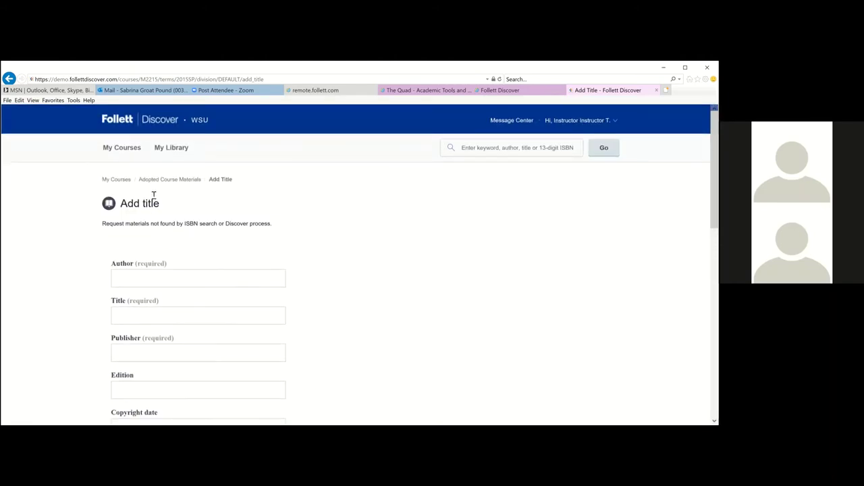
# Step: Leave the Add Title form for the My Courses page and look over the Spring 2020 course cards and content options
pyautogui.click(129, 150)
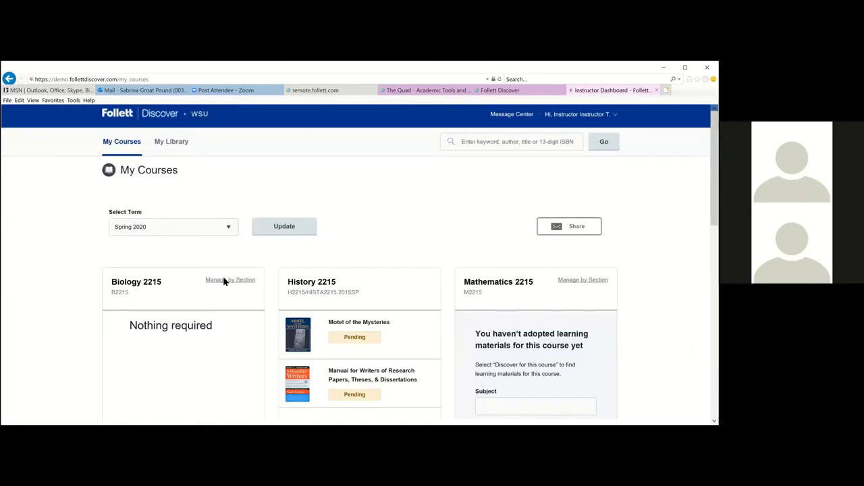
pyautogui.scroll(-3, 224, 282)
pyautogui.scroll(-3, 223, 276)
pyautogui.scroll(5, 223, 276)
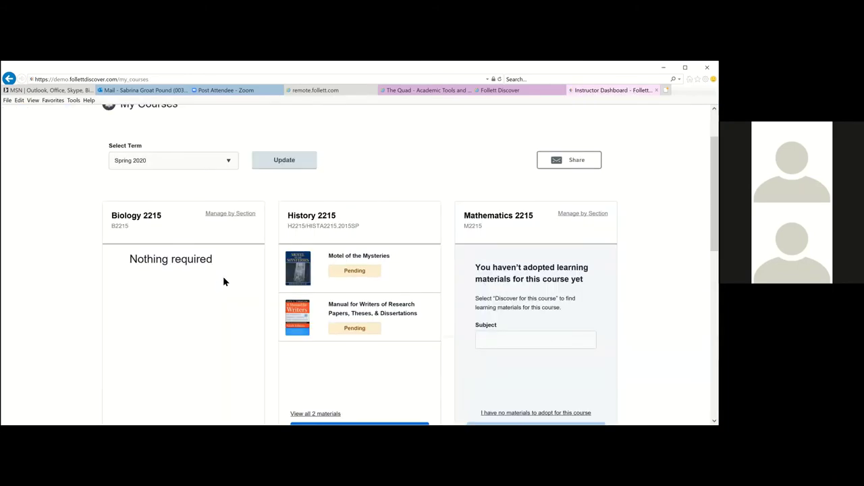
pyautogui.scroll(-1, 223, 276)
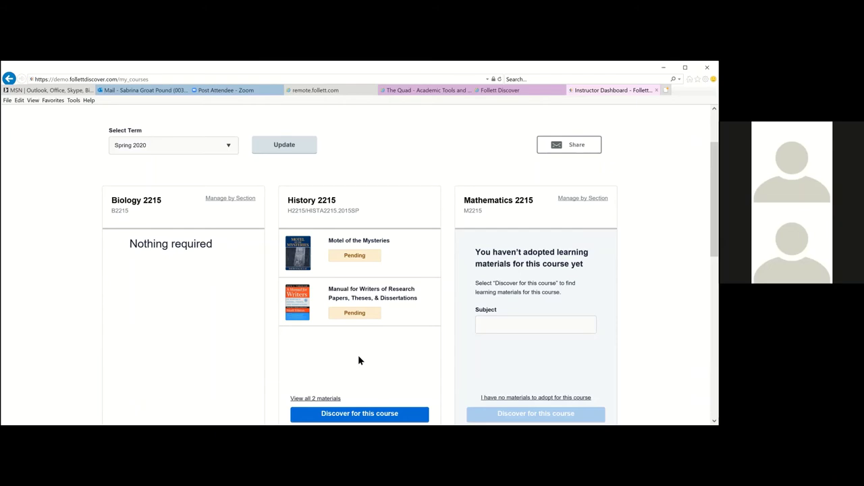
pyautogui.scroll(-10, 359, 360)
pyautogui.scroll(6, 359, 361)
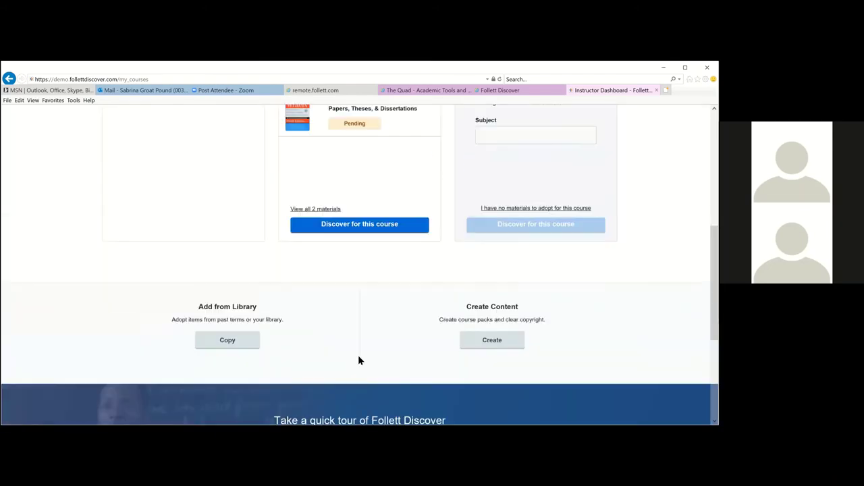
pyautogui.scroll(5, 358, 361)
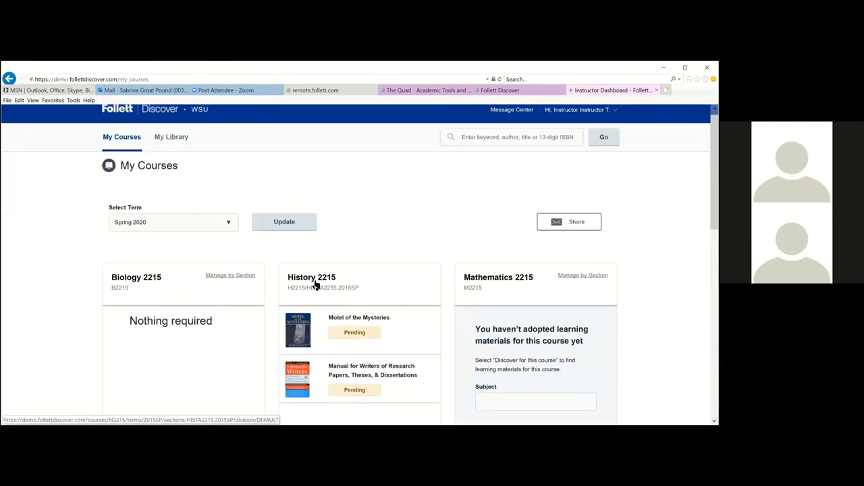
# Step: Open History 2215 and look through its options for adding materials down to the Student Instructions section
pyautogui.click(315, 285)
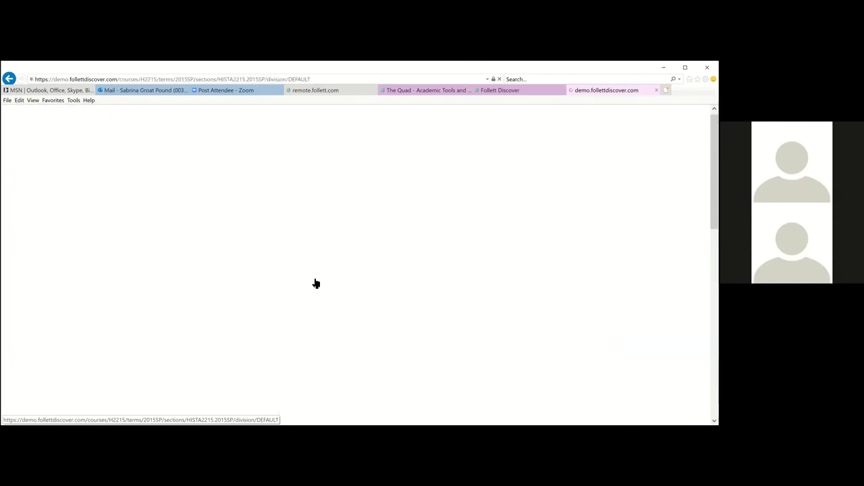
pyautogui.scroll(-2, 322, 328)
pyautogui.scroll(-4, 322, 328)
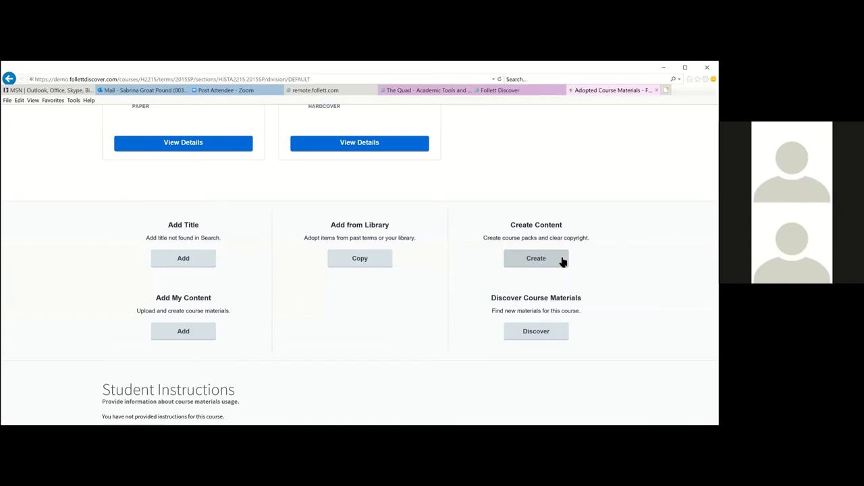
pyautogui.scroll(1, 562, 261)
pyautogui.scroll(-4, 562, 262)
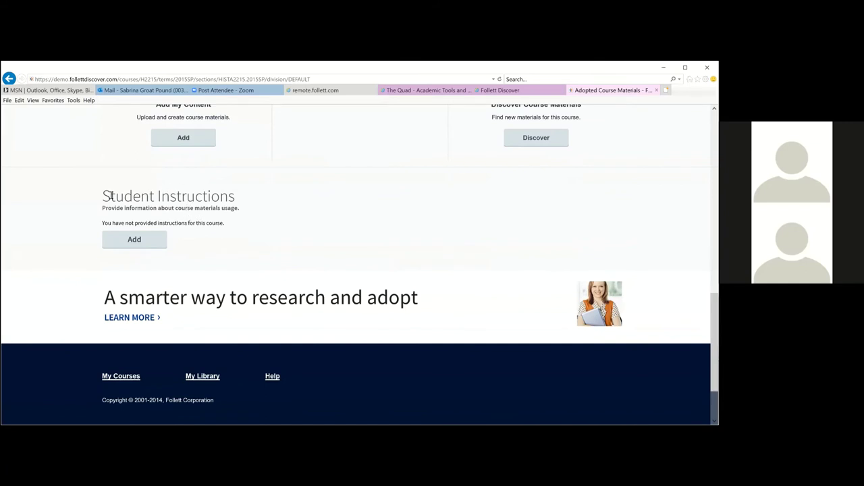
# Step: Open the Student Instructions text box for History 2215
pyautogui.click(136, 243)
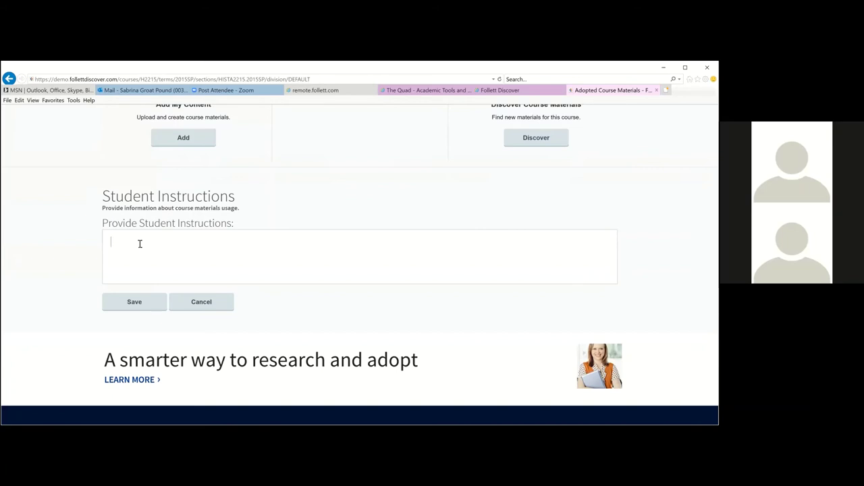
pyautogui.scroll(-2, 140, 243)
pyautogui.scroll(3, 139, 244)
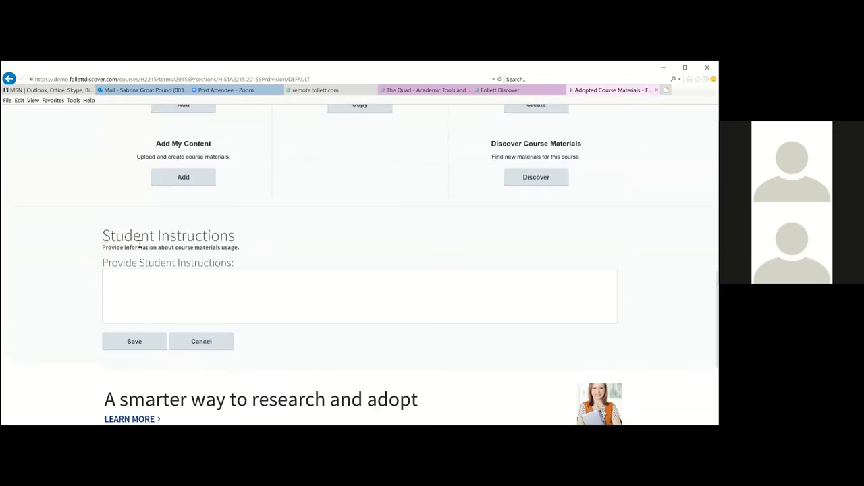
# Step: Open the Message Center and start a new message to the Campus Bookstore
pyautogui.scroll(4, 139, 244)
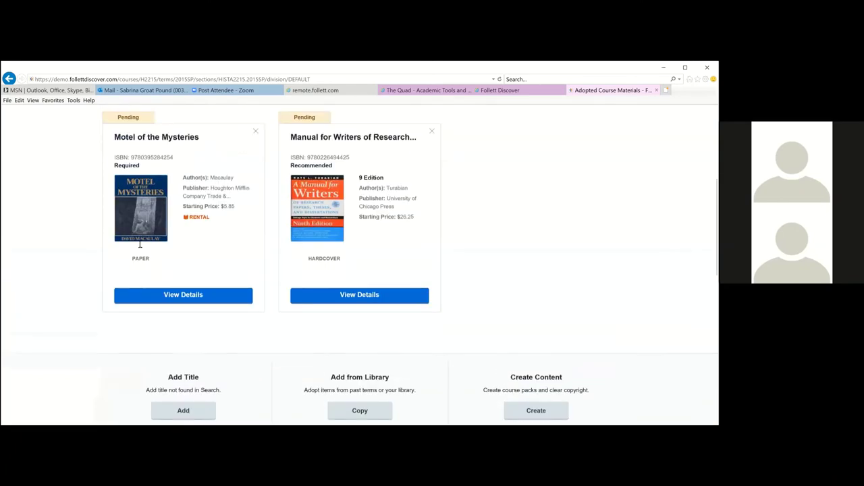
pyautogui.scroll(4, 139, 244)
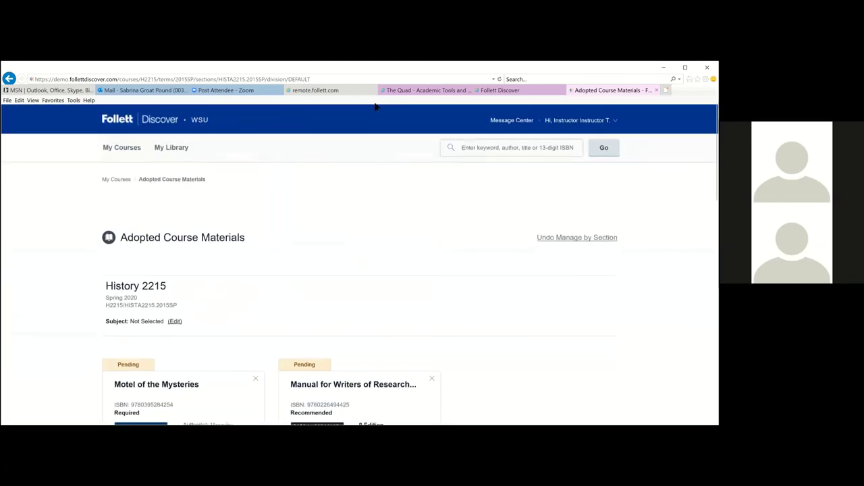
pyautogui.rightClick(520, 125)
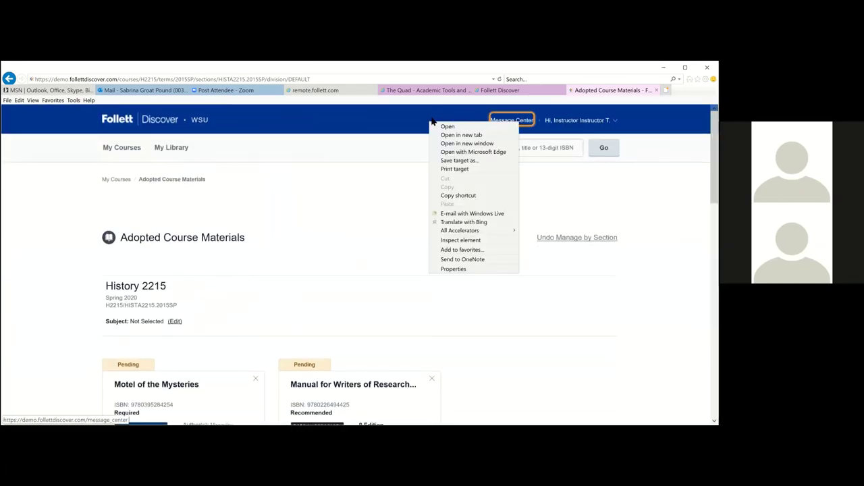
pyautogui.click(479, 119)
pyautogui.click(507, 121)
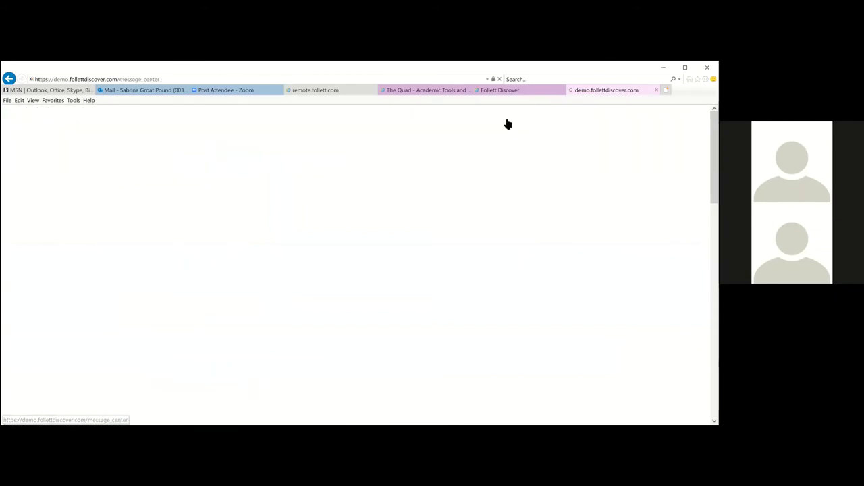
pyautogui.click(160, 239)
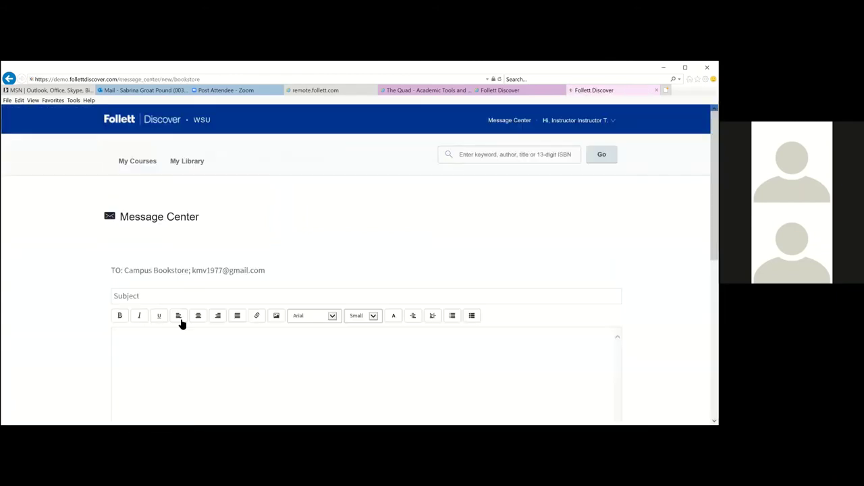
# Step: Examine the bookstore message form, including its subject, body, file upload and send options
pyautogui.scroll(-3, 173, 382)
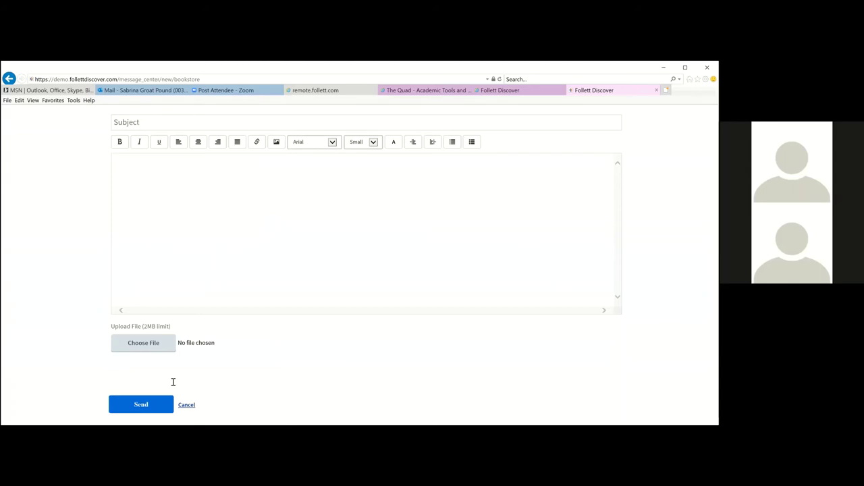
pyautogui.click(196, 185)
pyautogui.scroll(3, 196, 185)
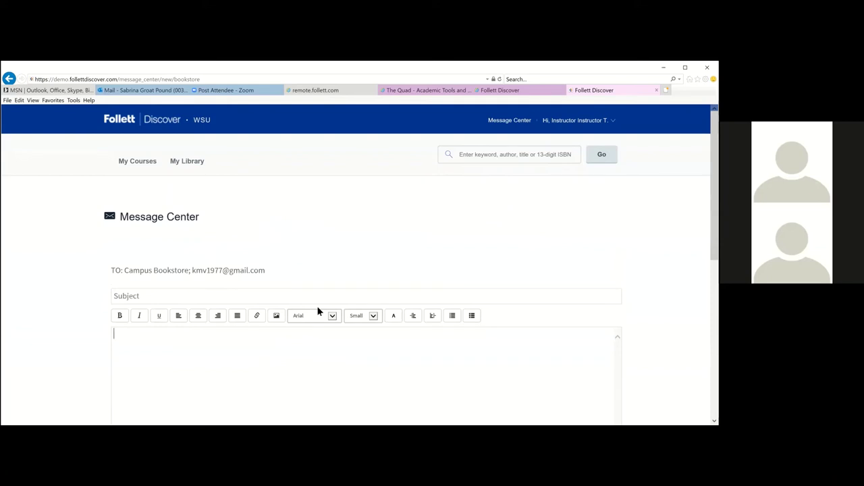
pyautogui.scroll(-1, 266, 345)
pyautogui.scroll(1, 266, 345)
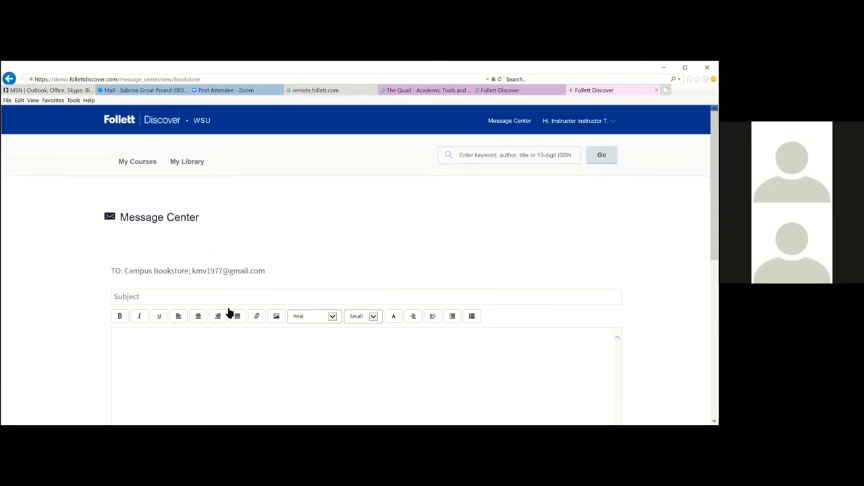
# Step: Leave the bookstore message and return to the My Courses page for Spring 2020
pyautogui.click(145, 167)
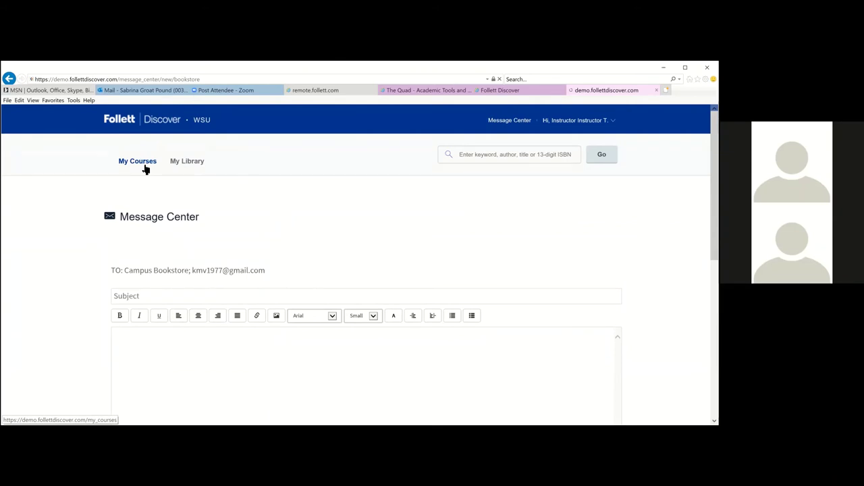
pyautogui.scroll(-5, 367, 256)
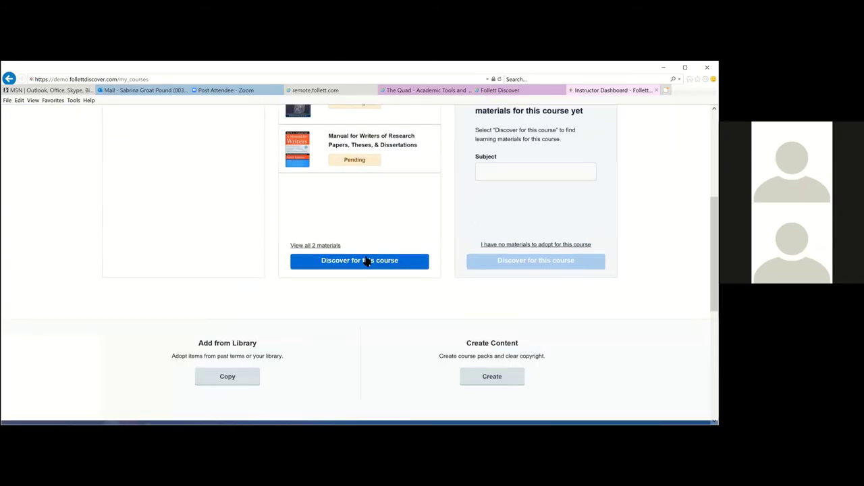
pyautogui.scroll(-1, 367, 262)
pyautogui.scroll(5, 367, 262)
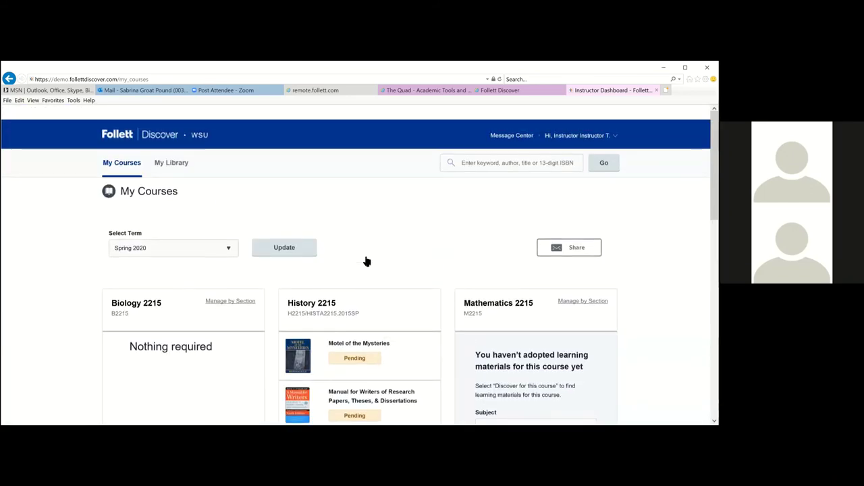
pyautogui.scroll(-1, 366, 262)
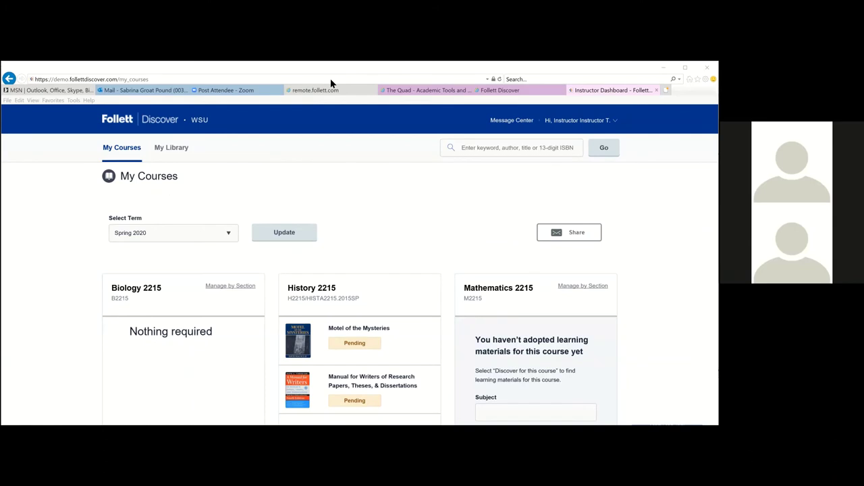
pyautogui.click(549, 266)
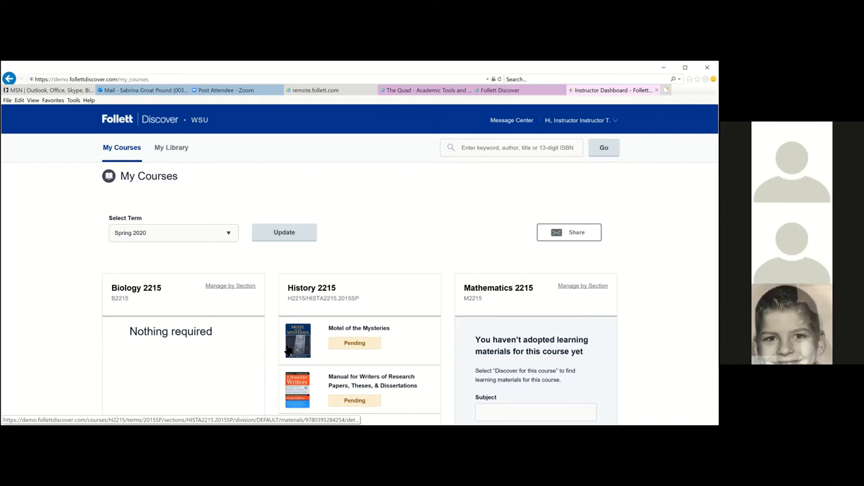
# Step: Show the past, current and future terms available for the course list, leaving Spring 2020 selected
pyautogui.click(229, 236)
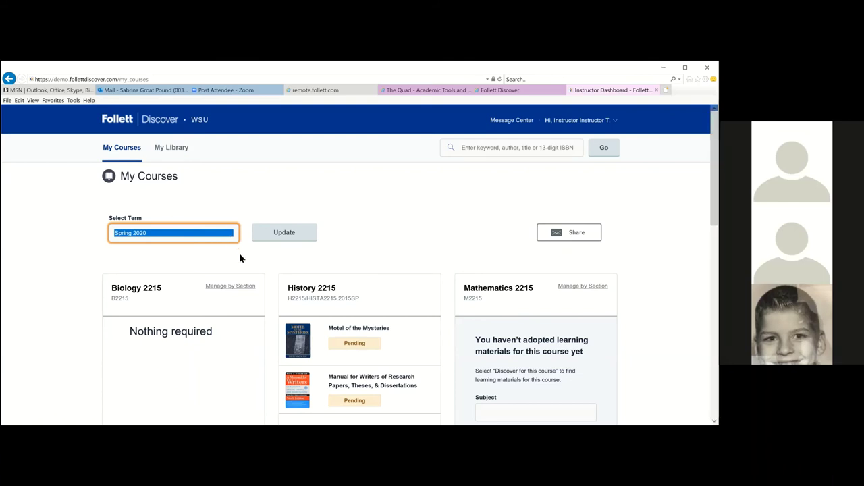
pyautogui.click(239, 252)
pyautogui.click(227, 233)
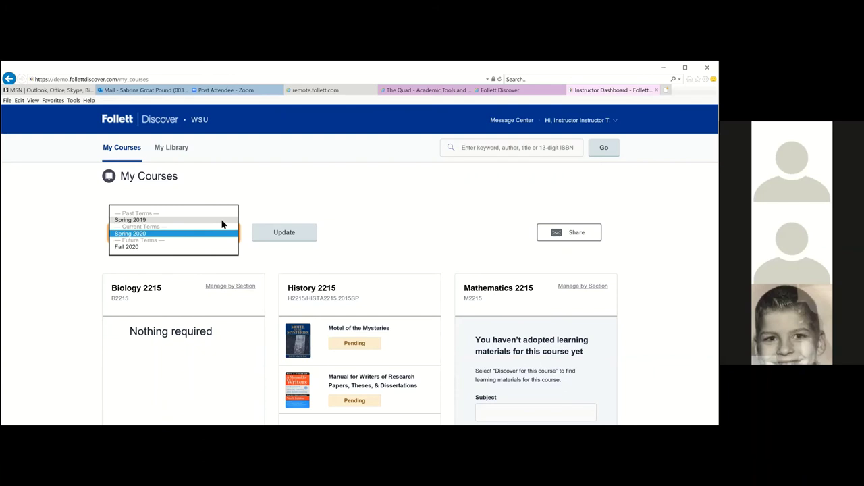
pyautogui.click(356, 214)
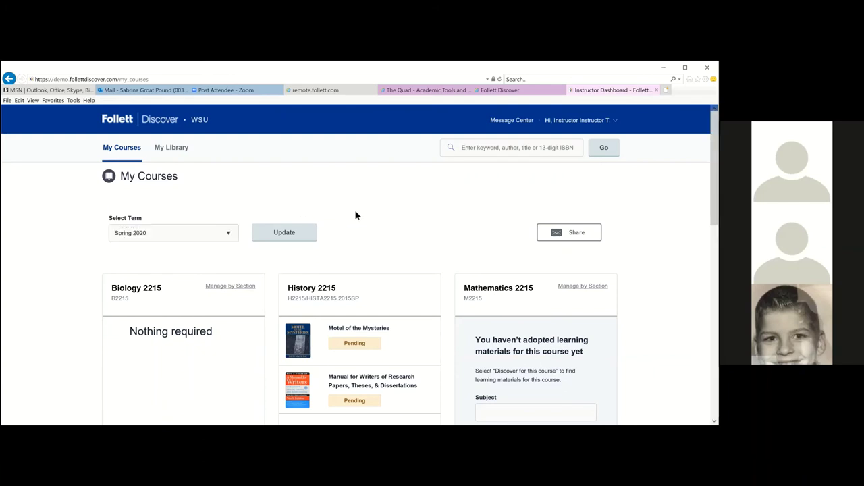